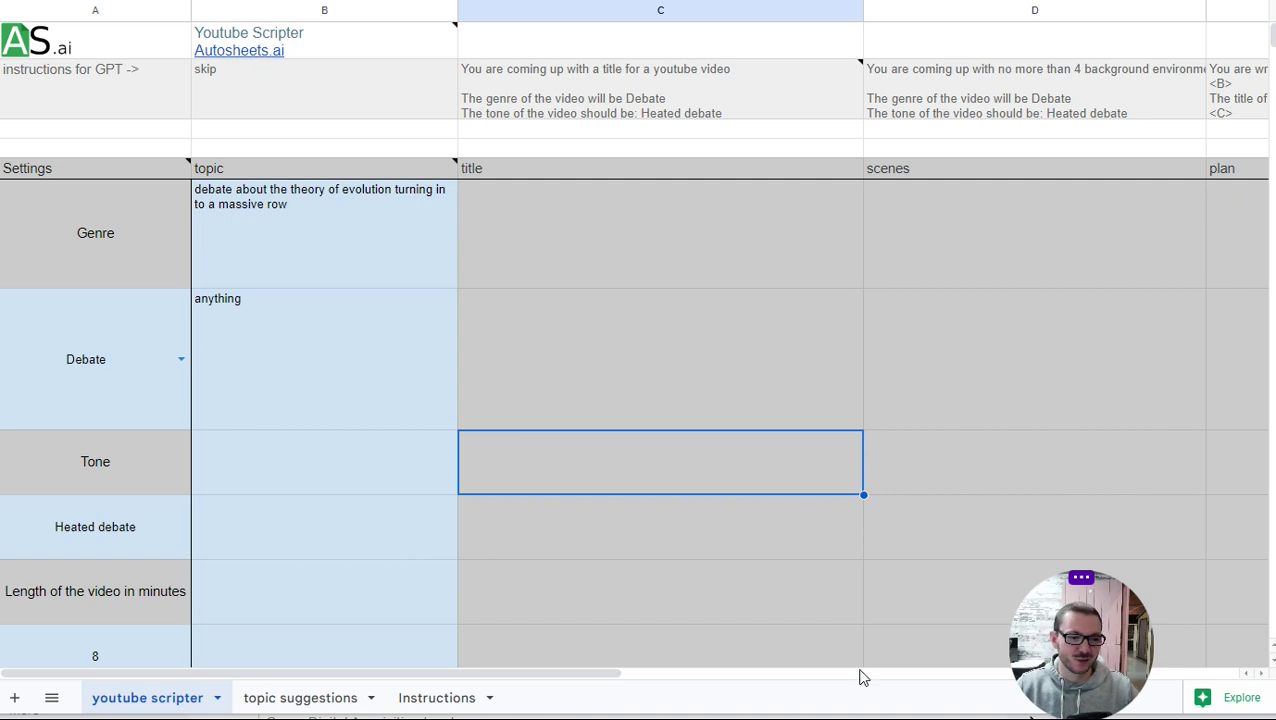
Dismiss the link and note popups, then check both generated Dawkins vs. Pope Francis titles in column C.
mouse_move(240, 50)
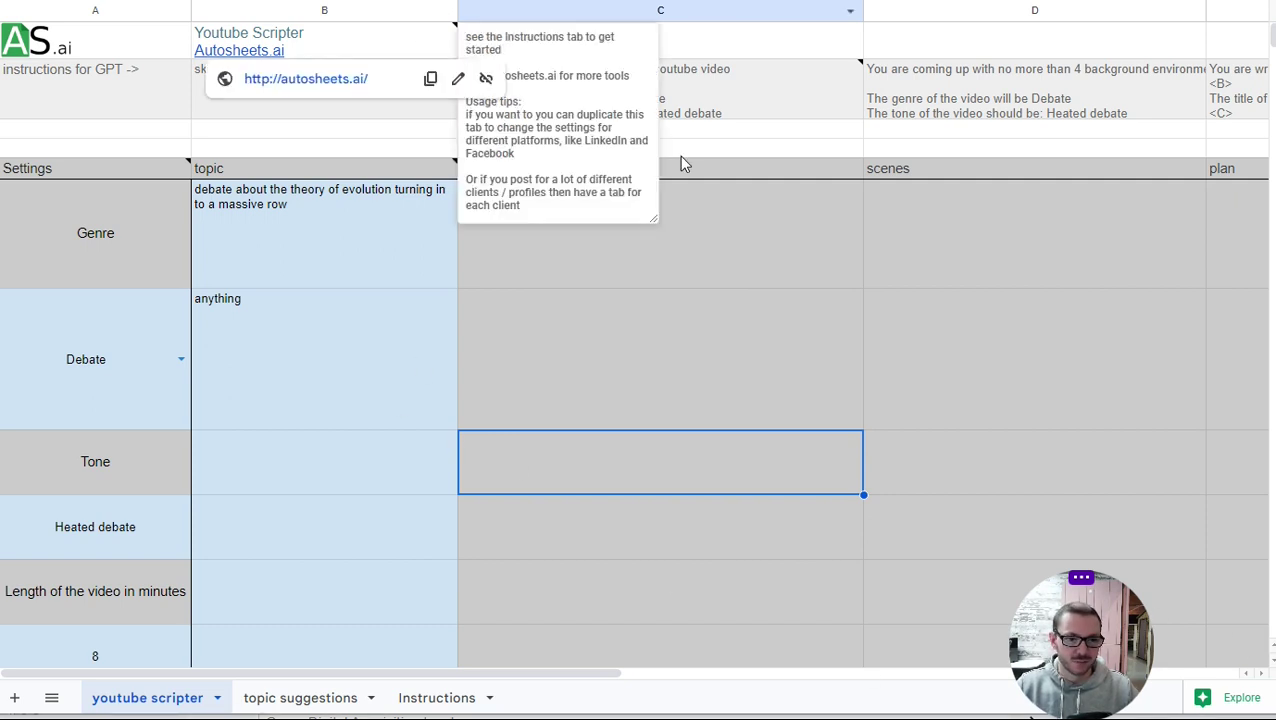
left_click(892, 465)
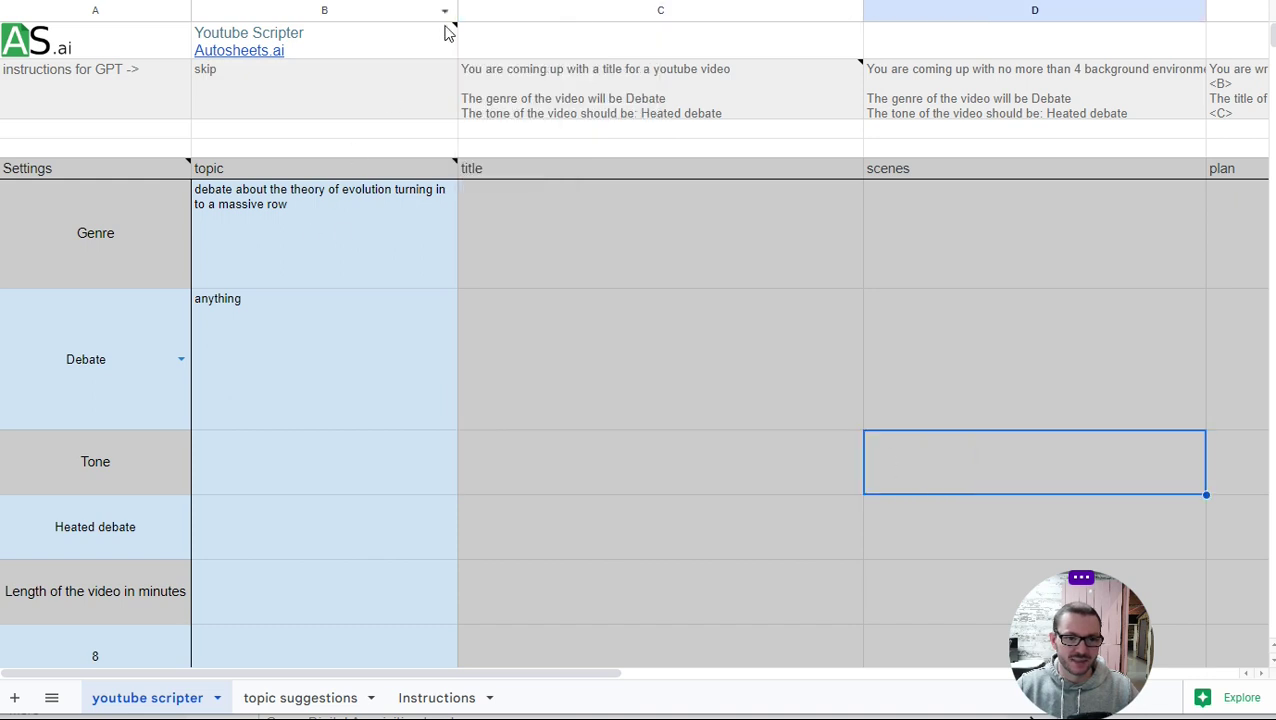
left_click(397, 427)
left_click(424, 499)
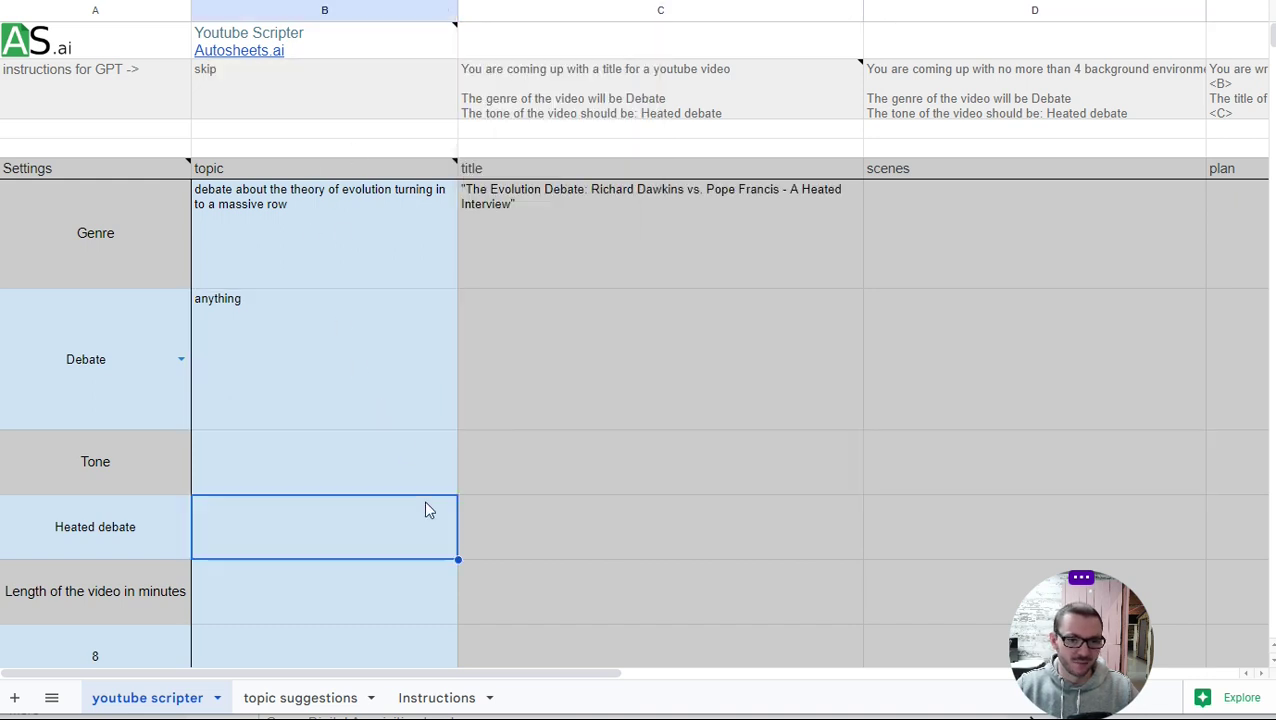
left_click(464, 382)
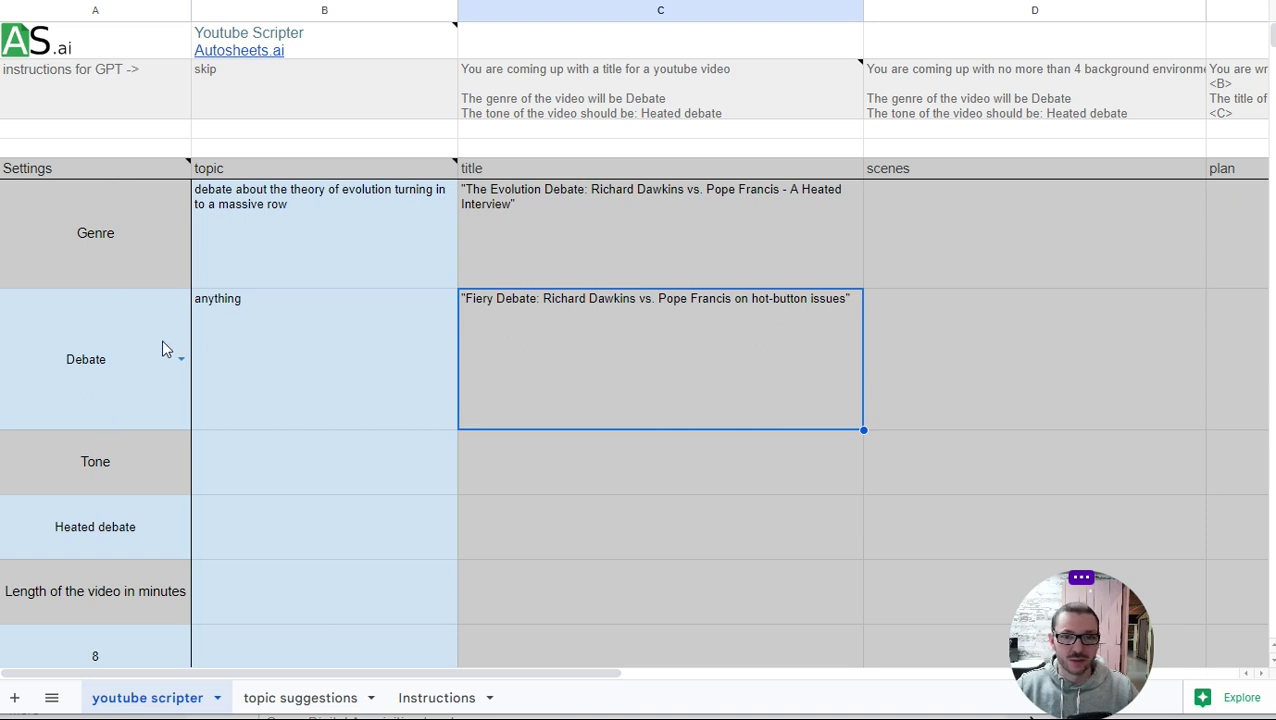
Review the Settings column down to the debaters cell while the scene lists generate.
scroll(113, 346, "down", 5)
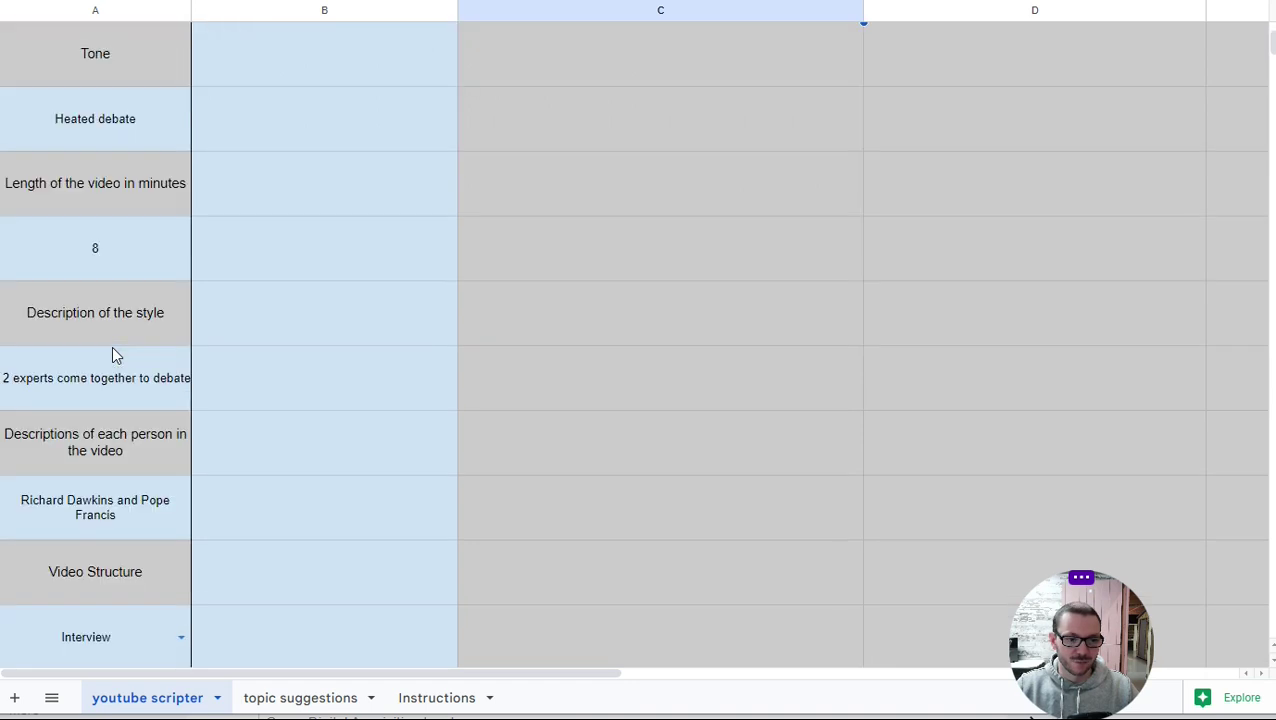
scroll(113, 354, "up", 4)
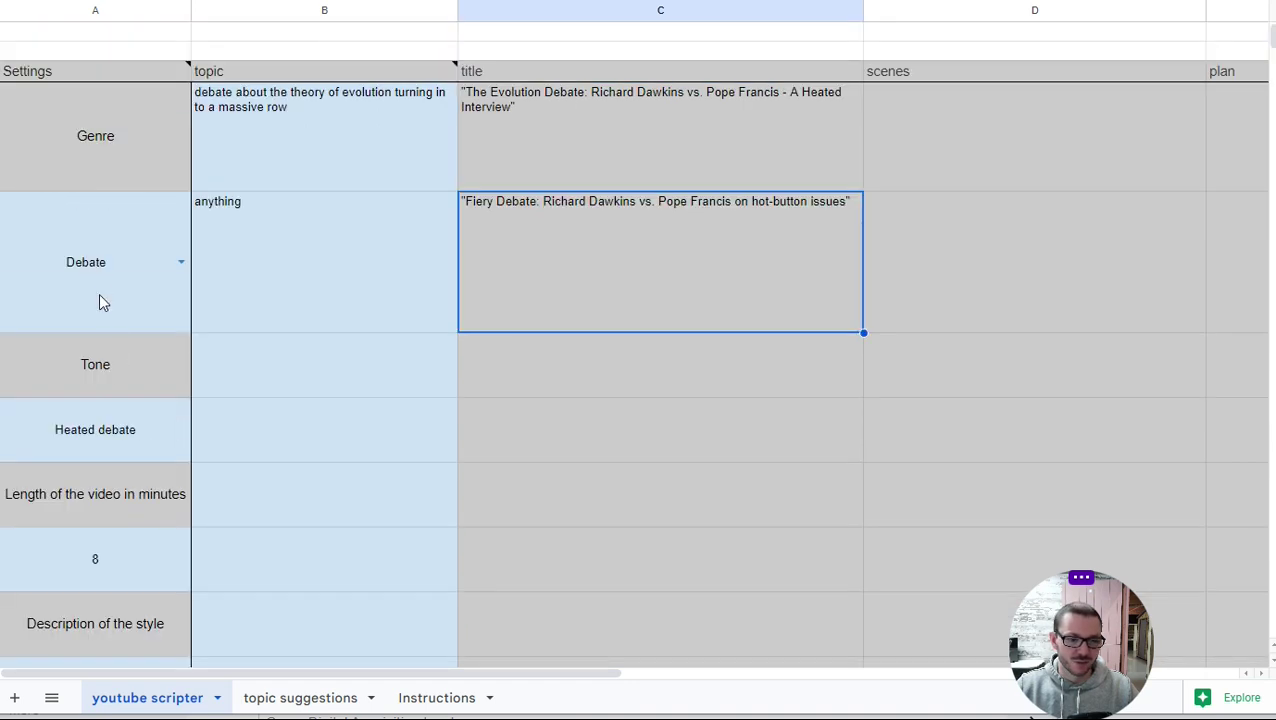
scroll(104, 428, "down", 4)
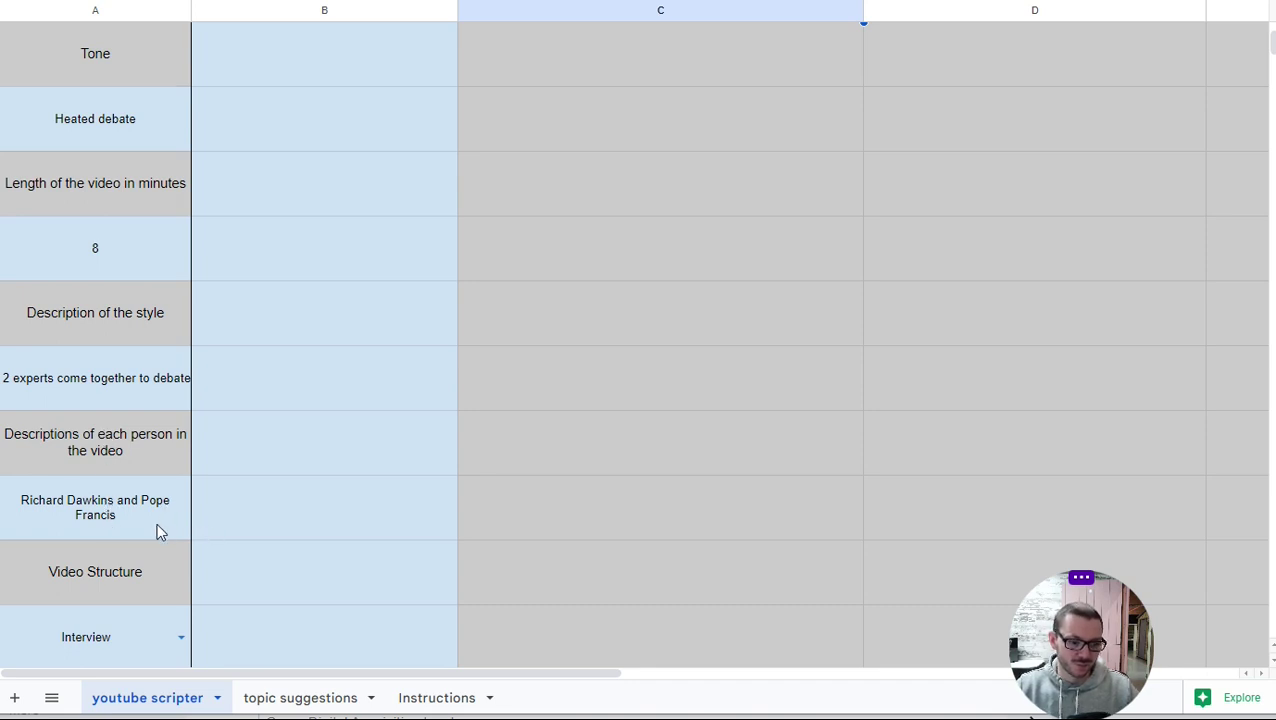
scroll(160, 532, "down", 1)
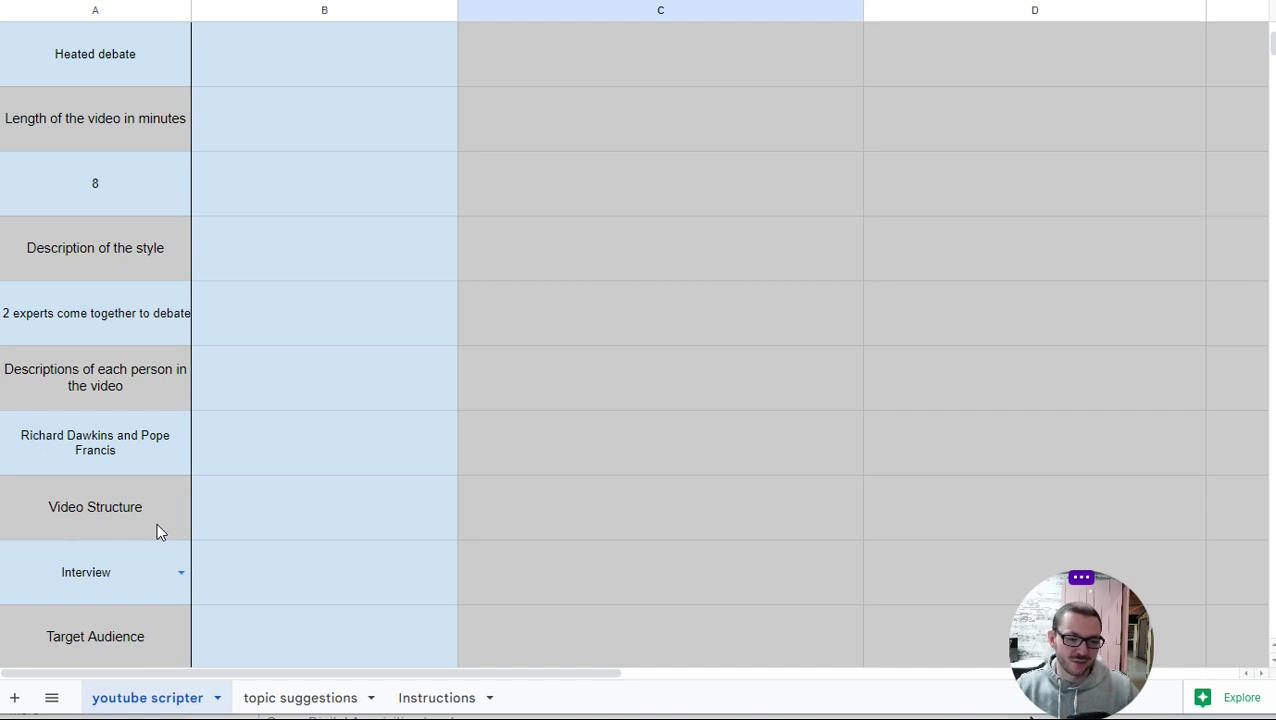
left_click(117, 450)
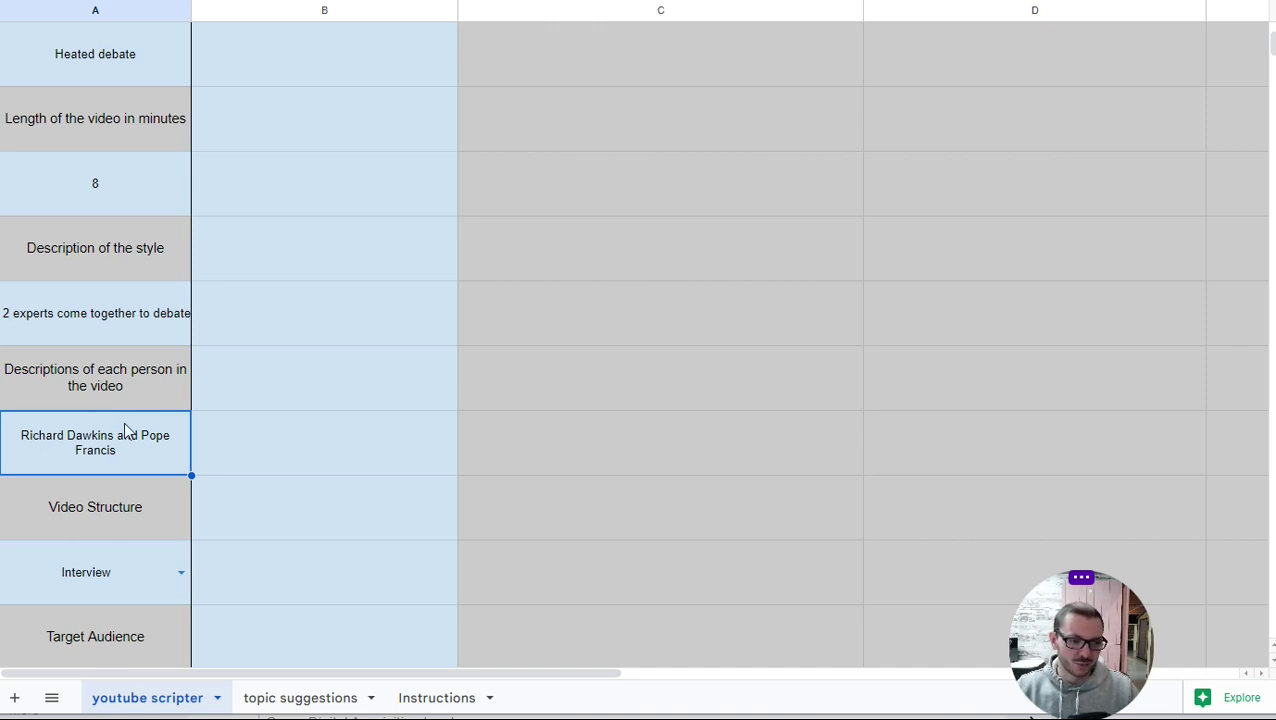
scroll(125, 431, "up", 1)
scroll(114, 335, "down", 4)
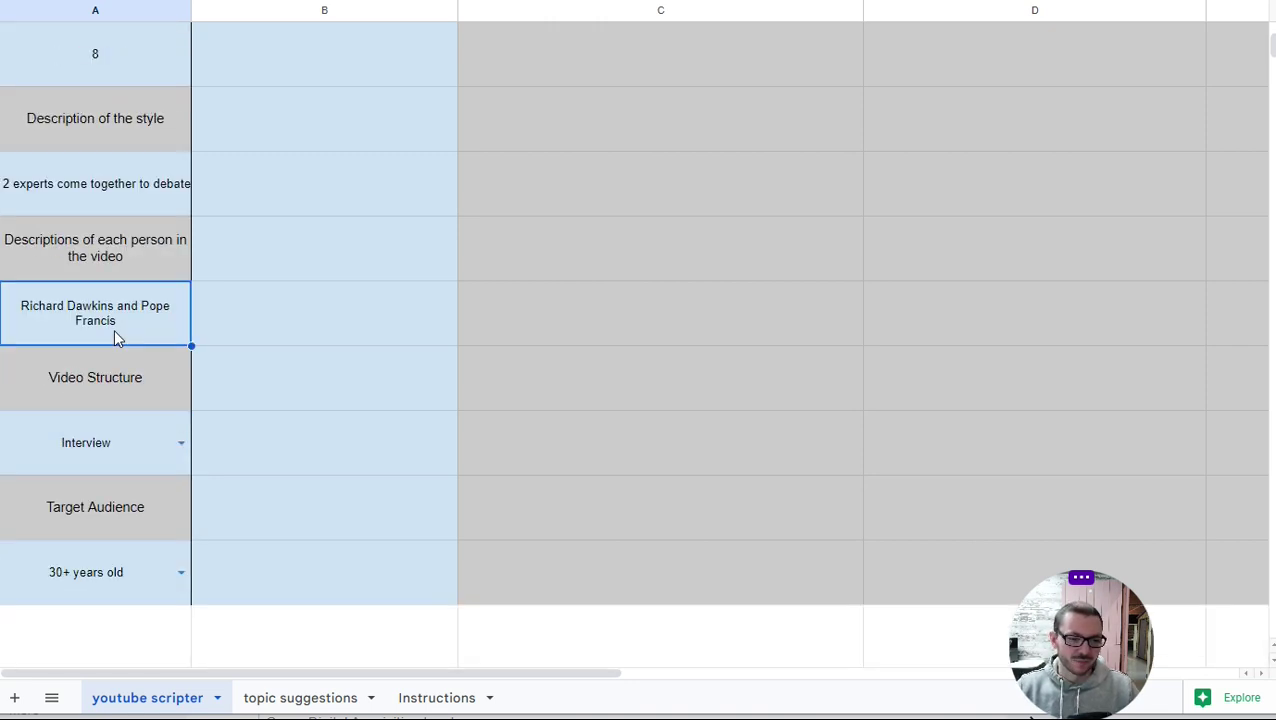
scroll(113, 300, "up", 8)
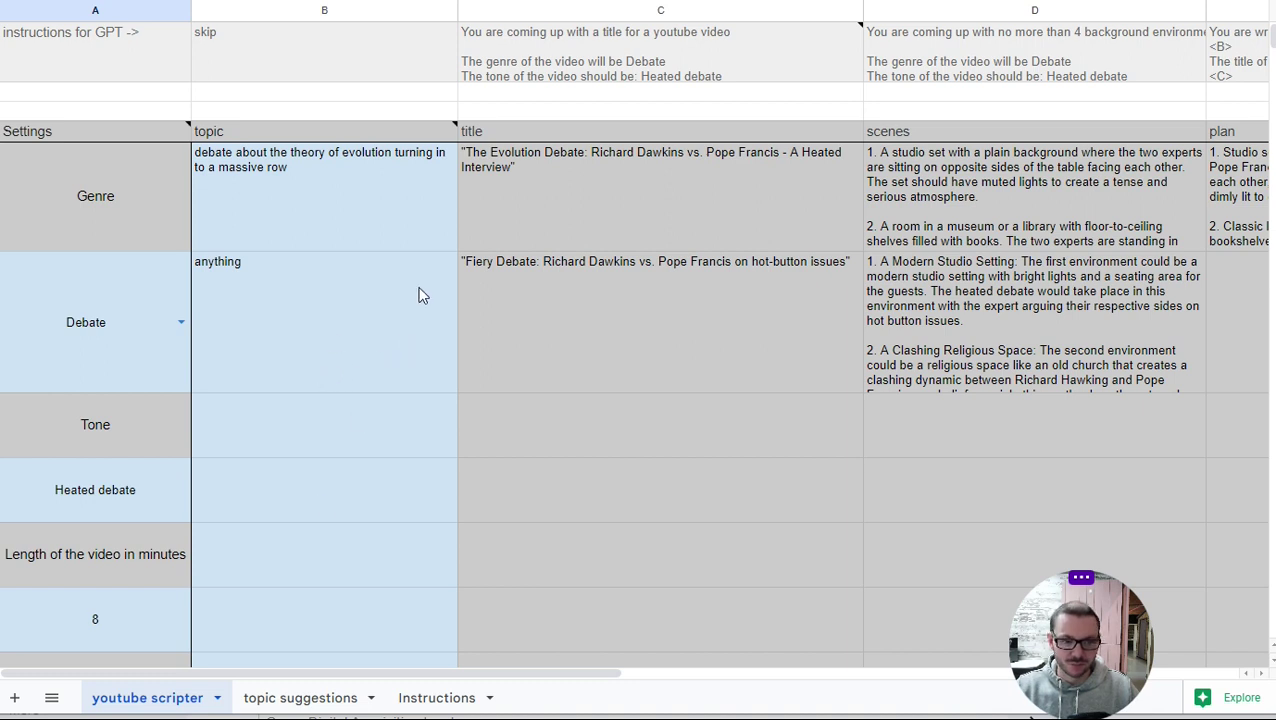
Expand the first topic's scenes cell to read its four scenes, then scroll right to the plans.
left_click(659, 219)
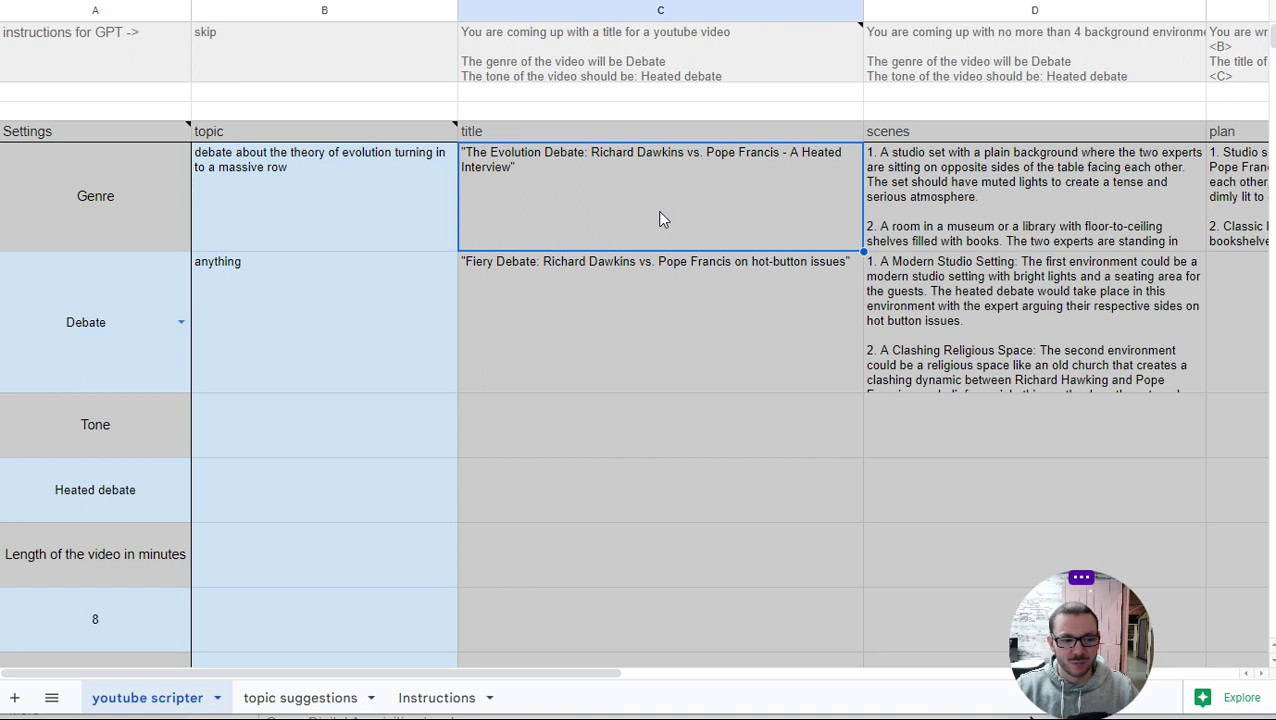
key("Right")
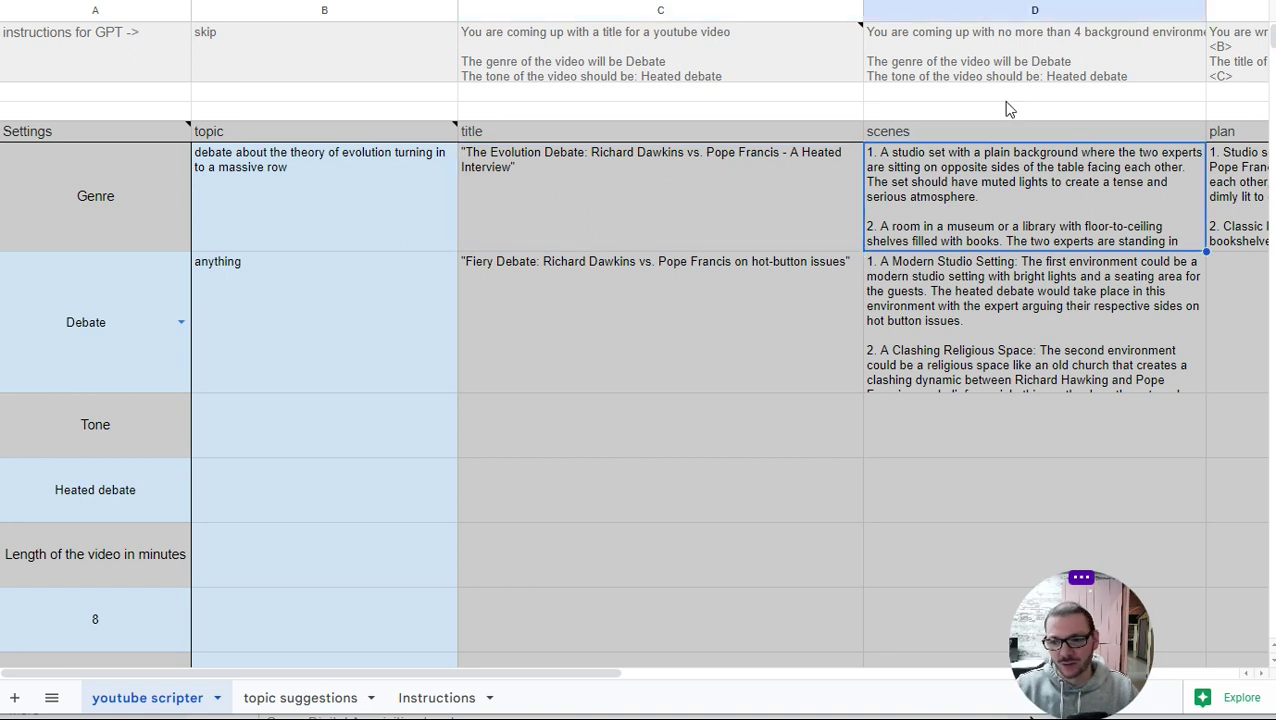
double_click(1018, 193)
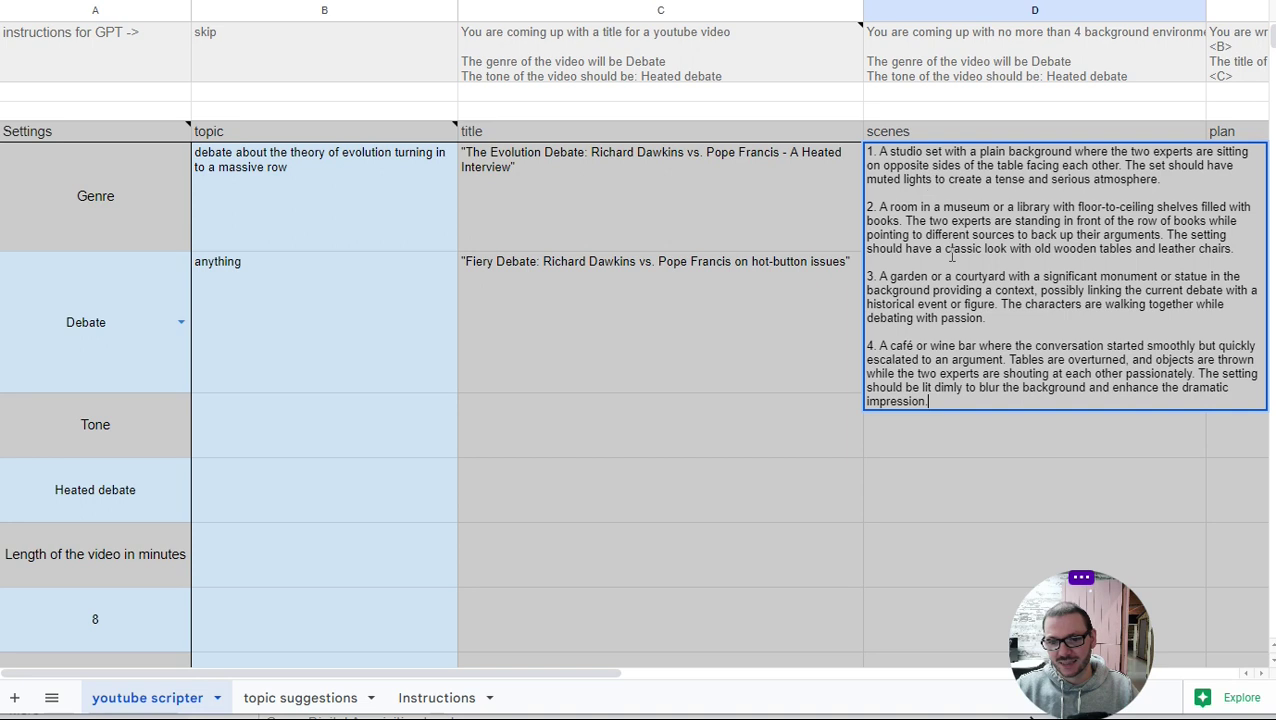
left_click(660, 331)
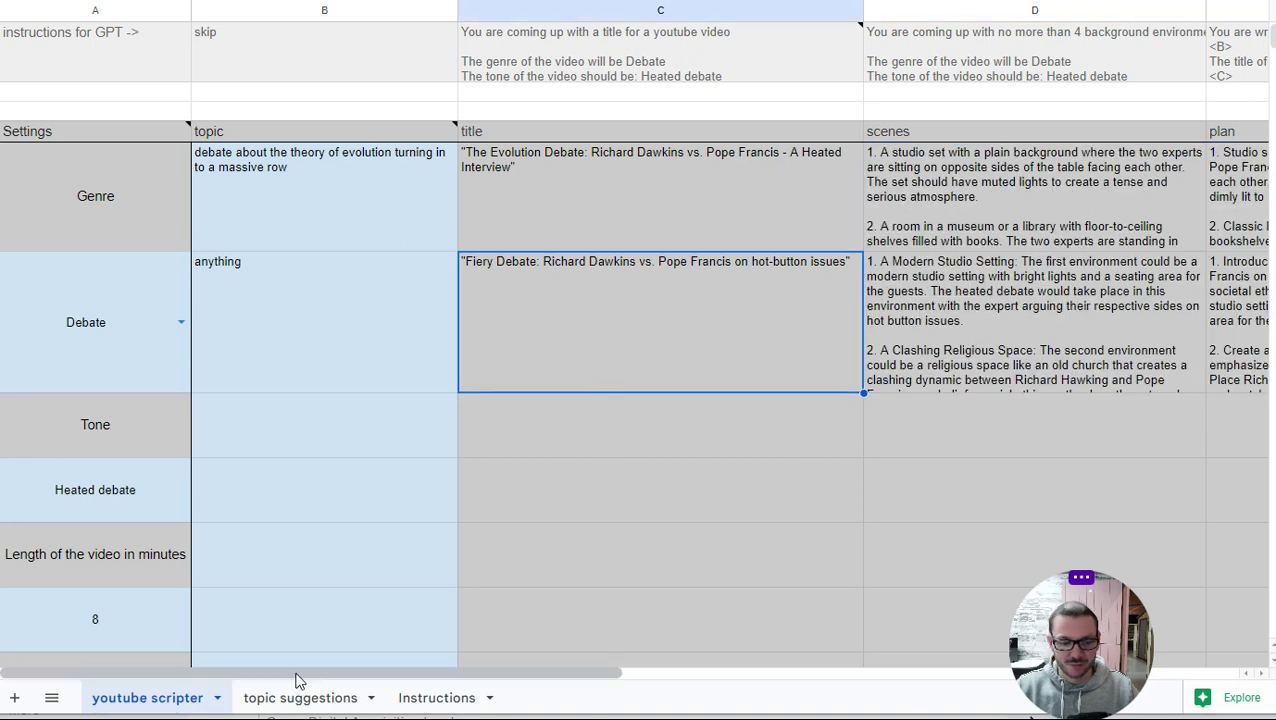
left_click_drag(297, 675, 903, 716)
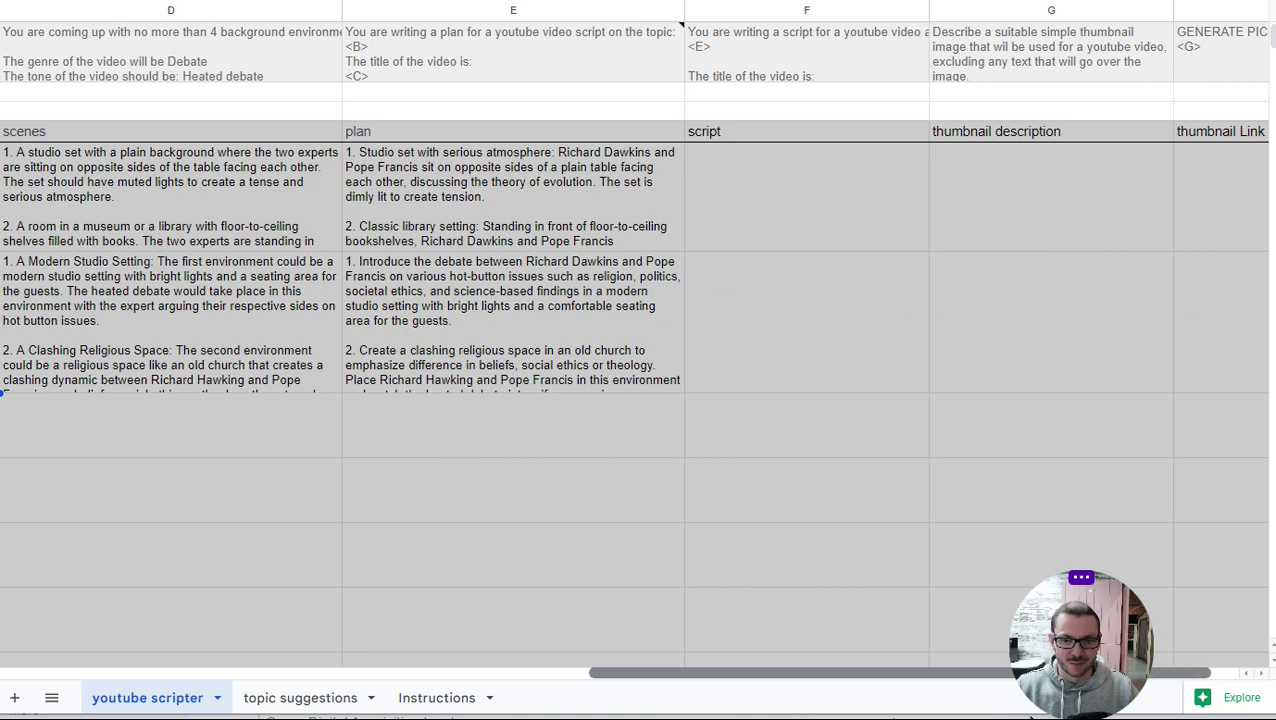
Dismiss the prompt backup note and expand the first topic's plan to read it in full.
left_click_drag(761, 667, 605, 680)
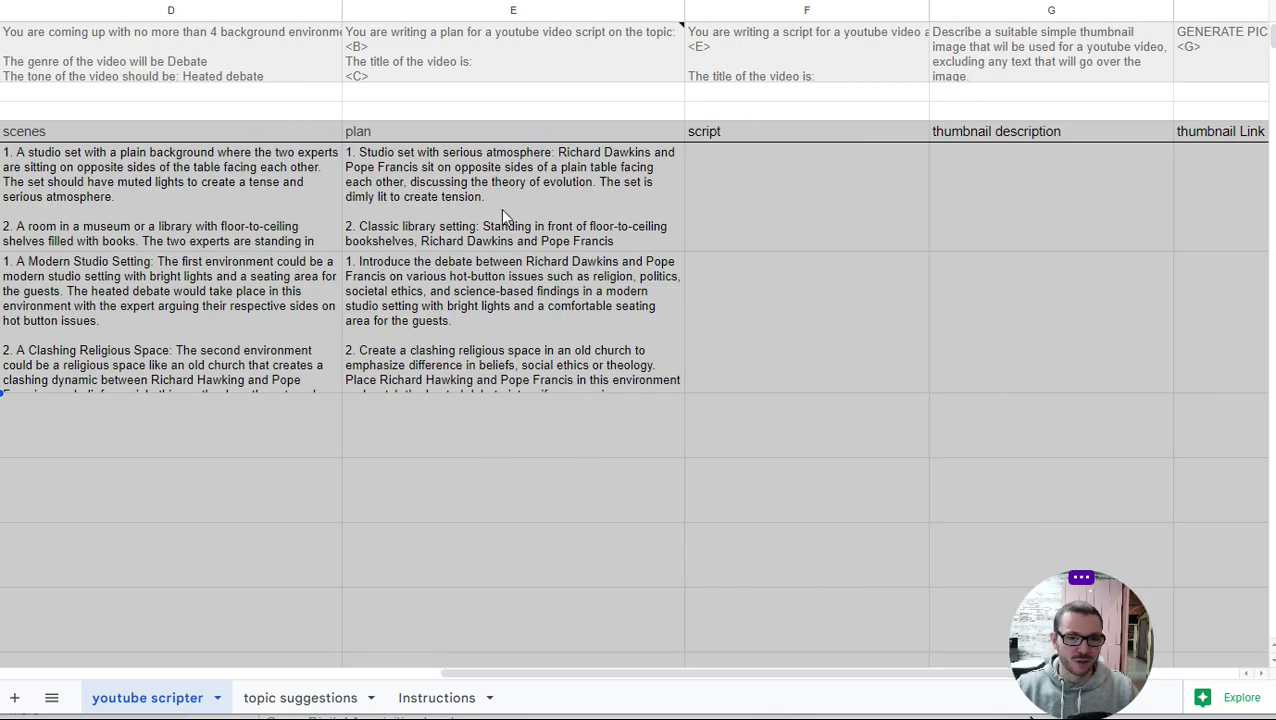
mouse_move(600, 55)
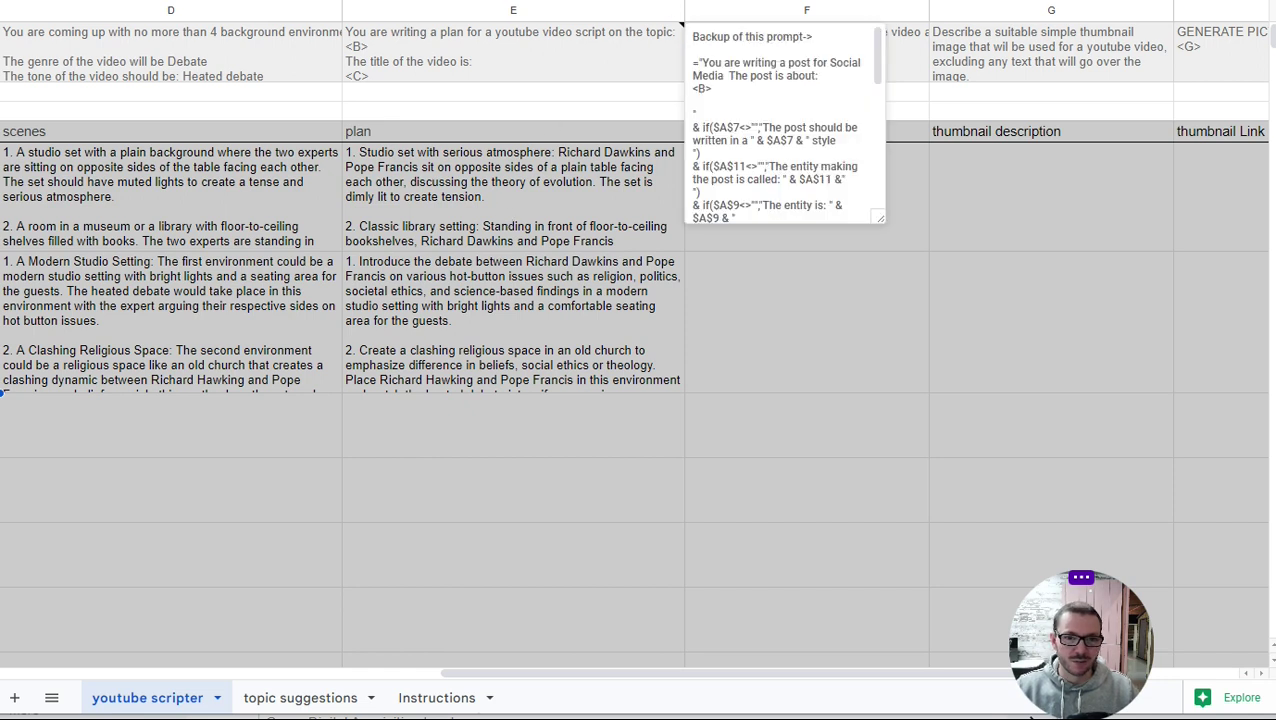
left_click(709, 345)
left_click(420, 188)
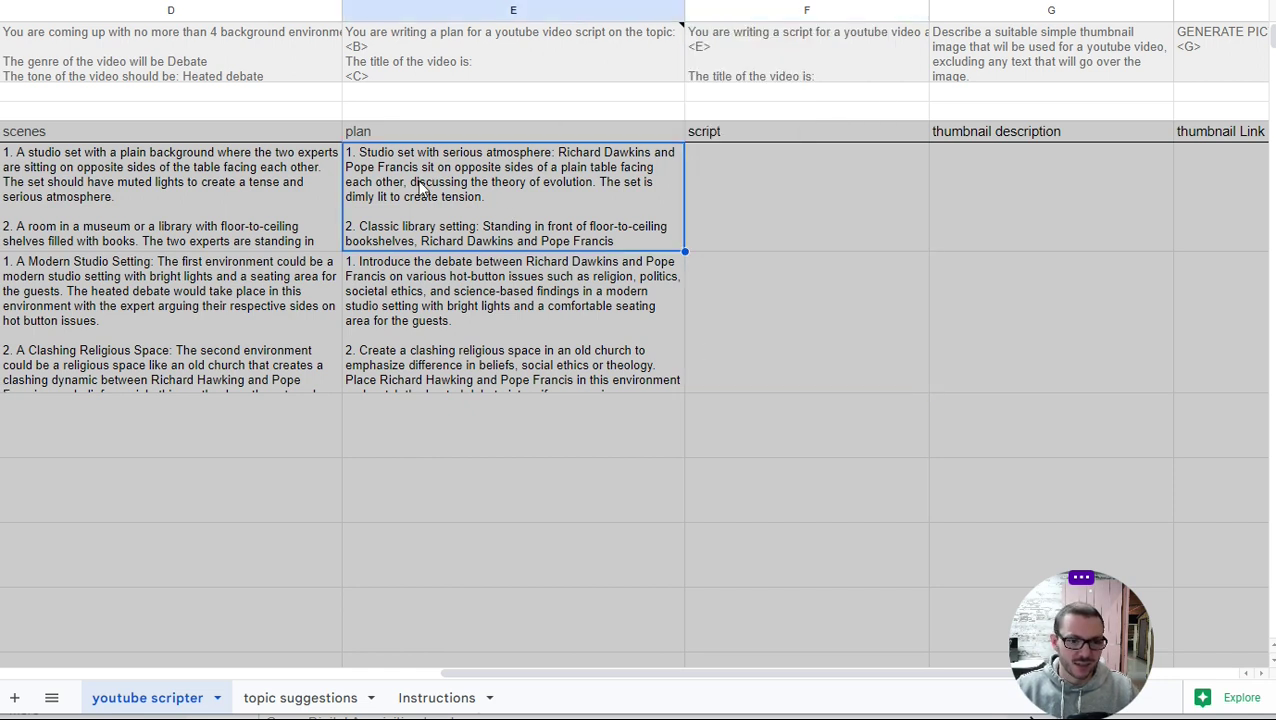
double_click(420, 188)
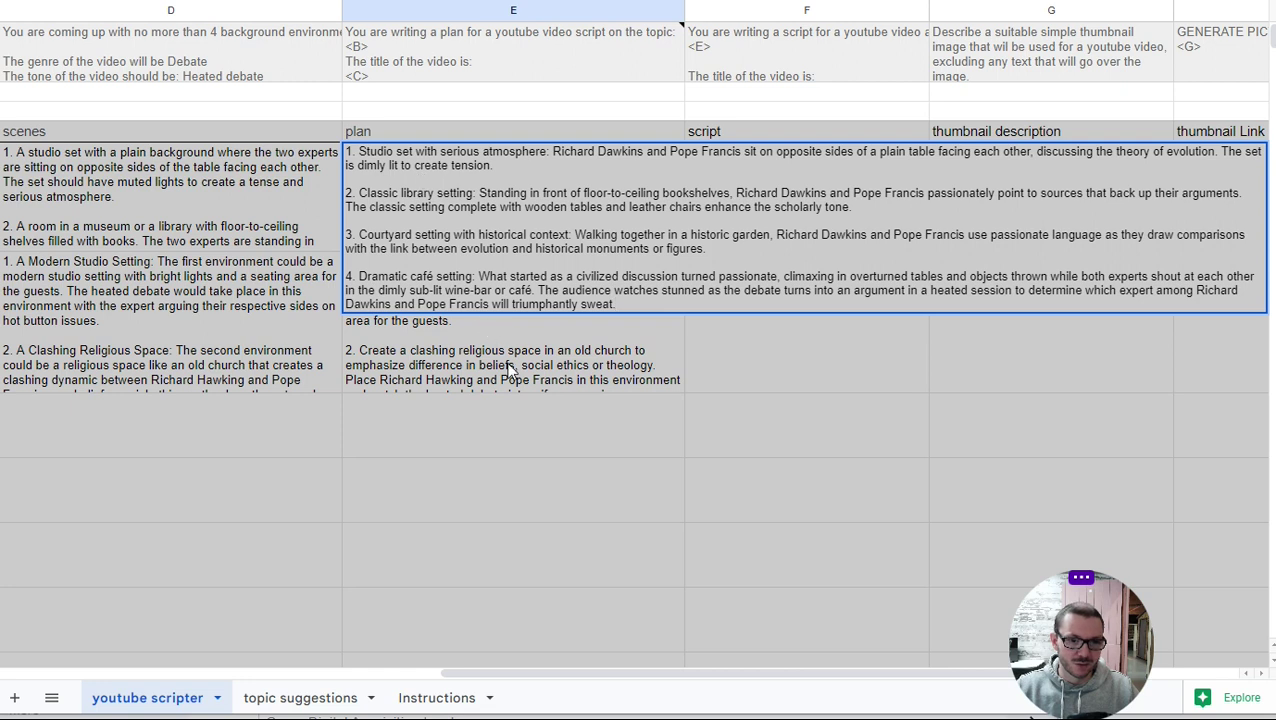
key("Return")
Check the first topic's scenes and plan, and its still-empty script, thumbnail description and preview cells.
mouse_move(449, 73)
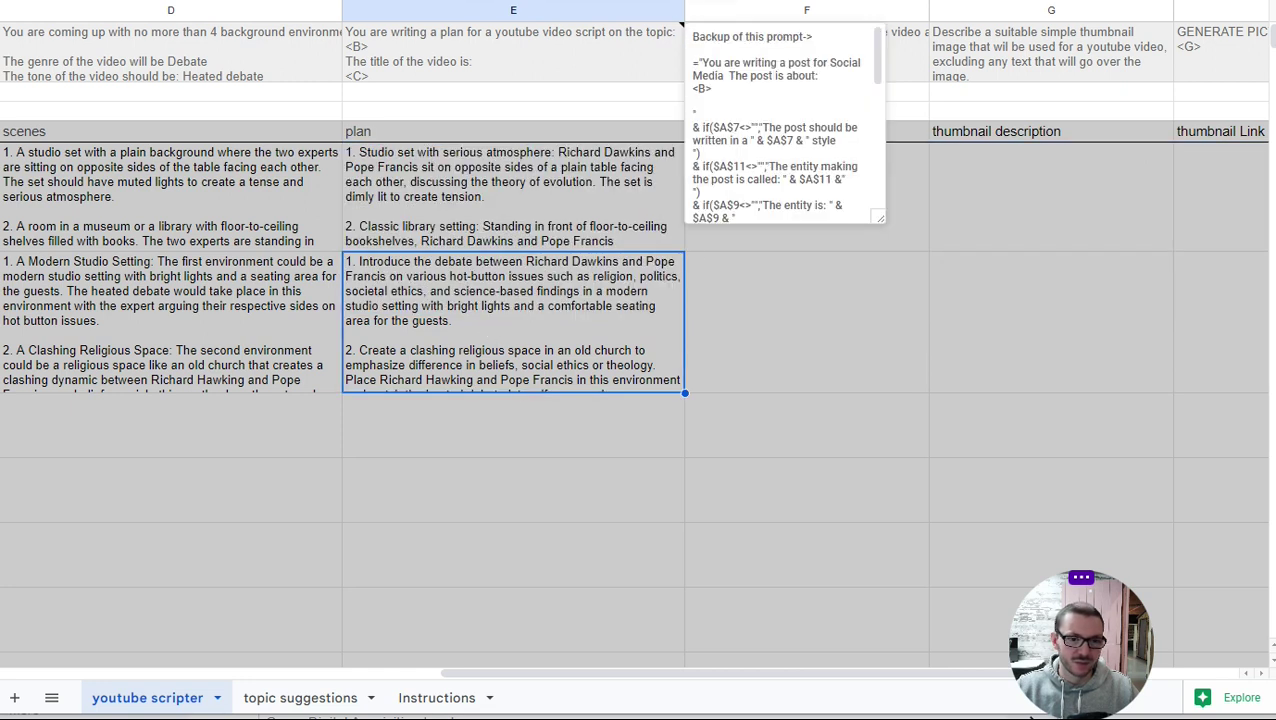
left_click(546, 454)
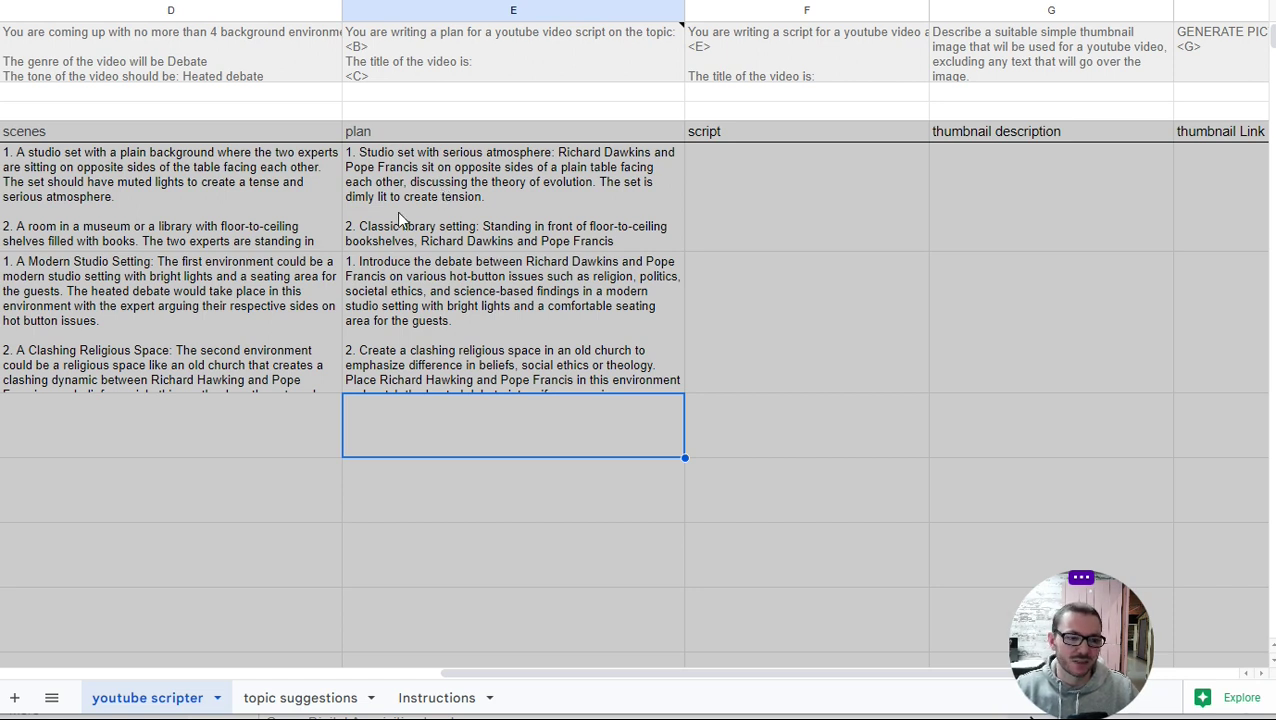
left_click(236, 188)
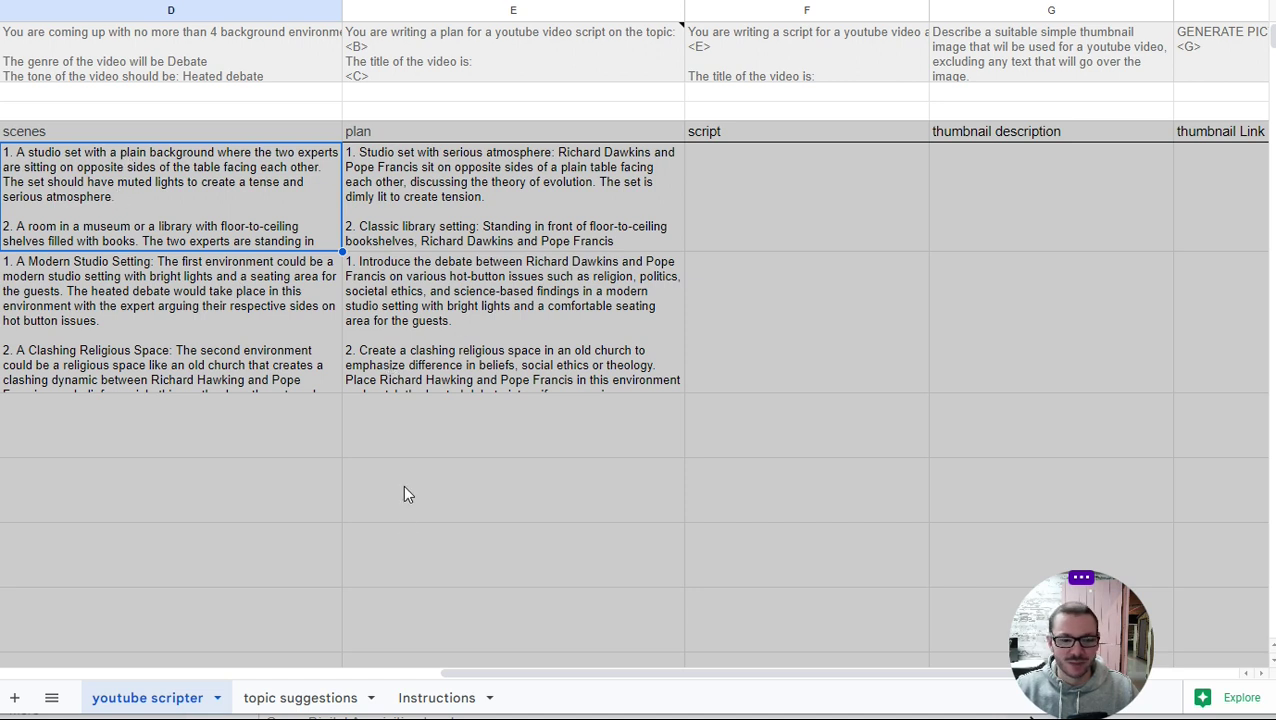
left_click(445, 175)
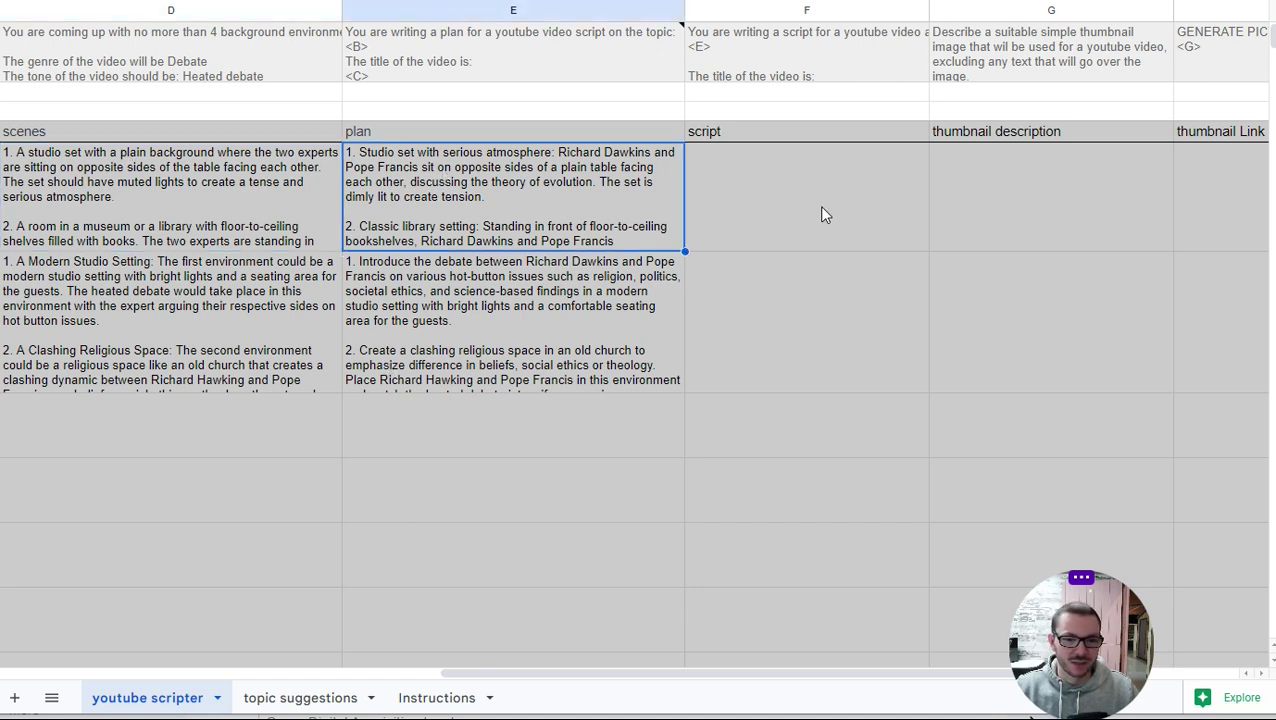
left_click(858, 208)
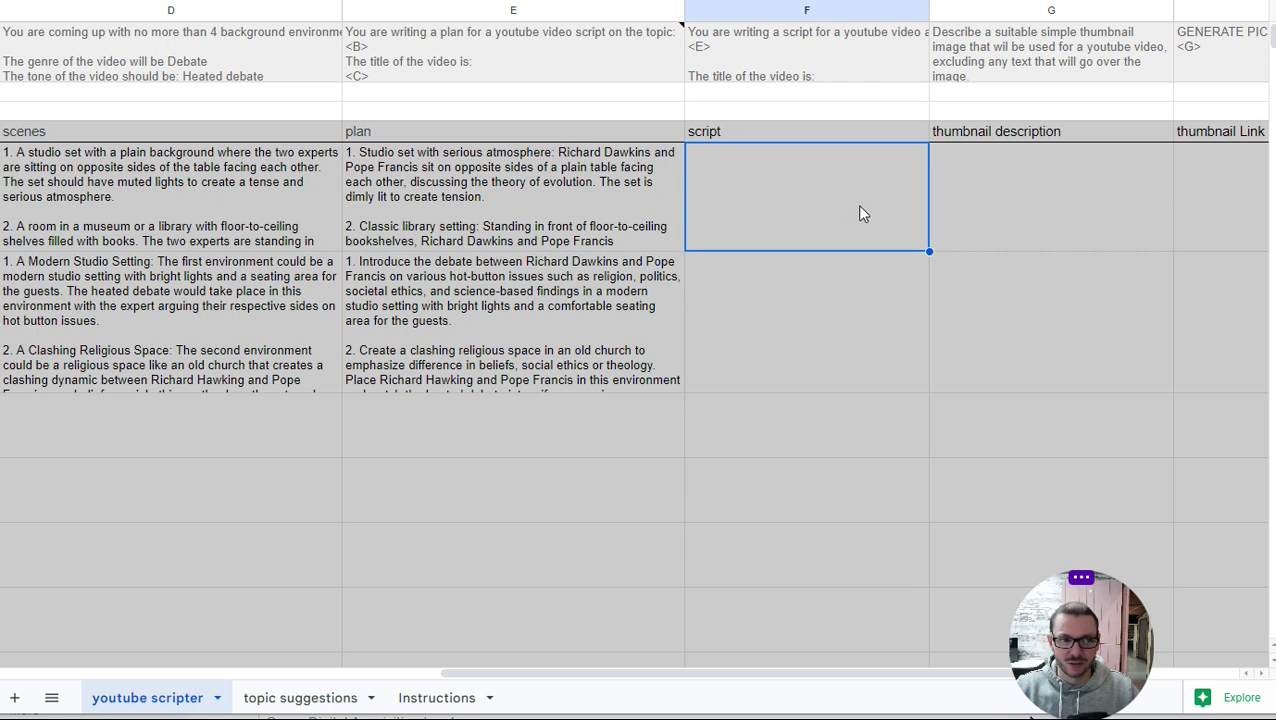
left_click(1036, 222)
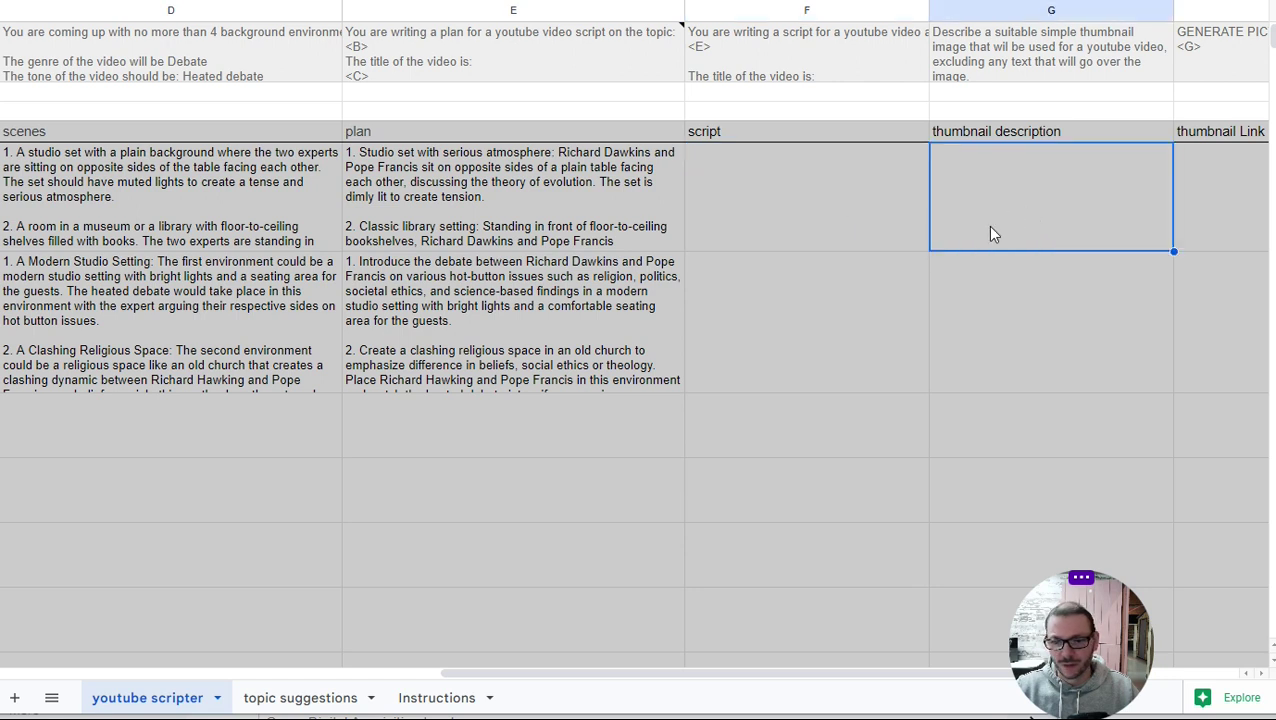
left_click_drag(571, 669, 756, 660)
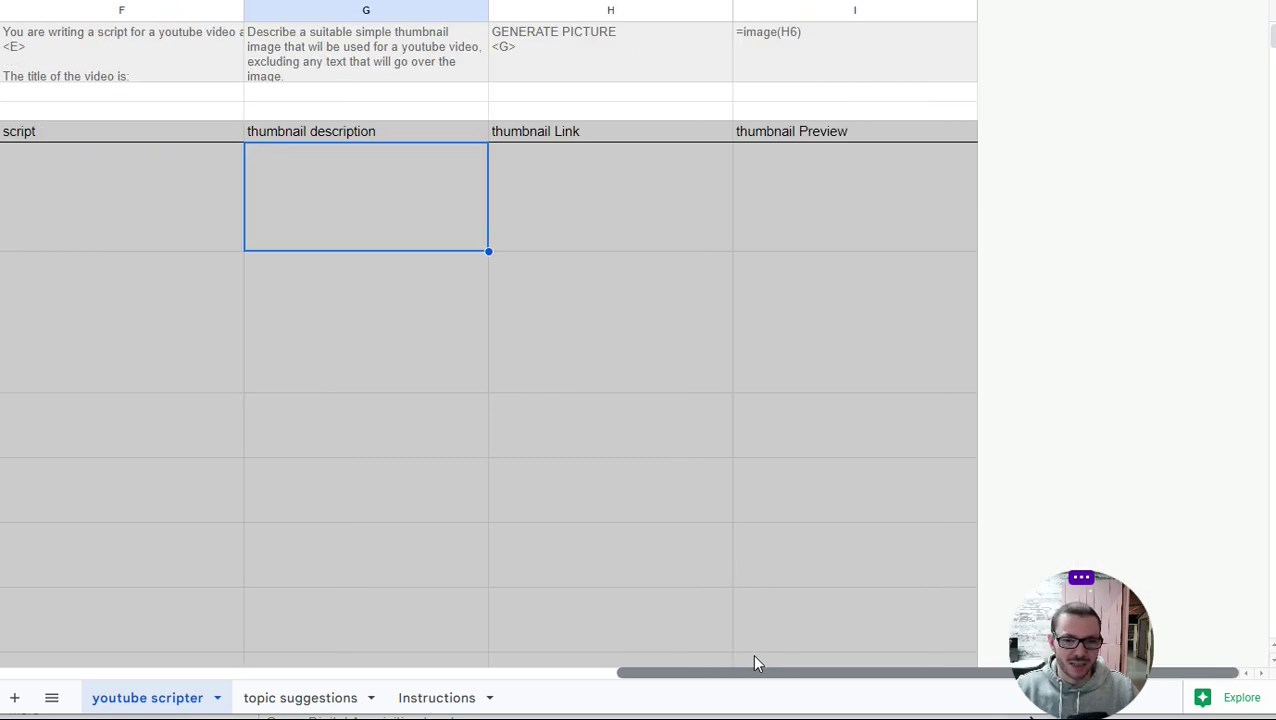
left_click(786, 199)
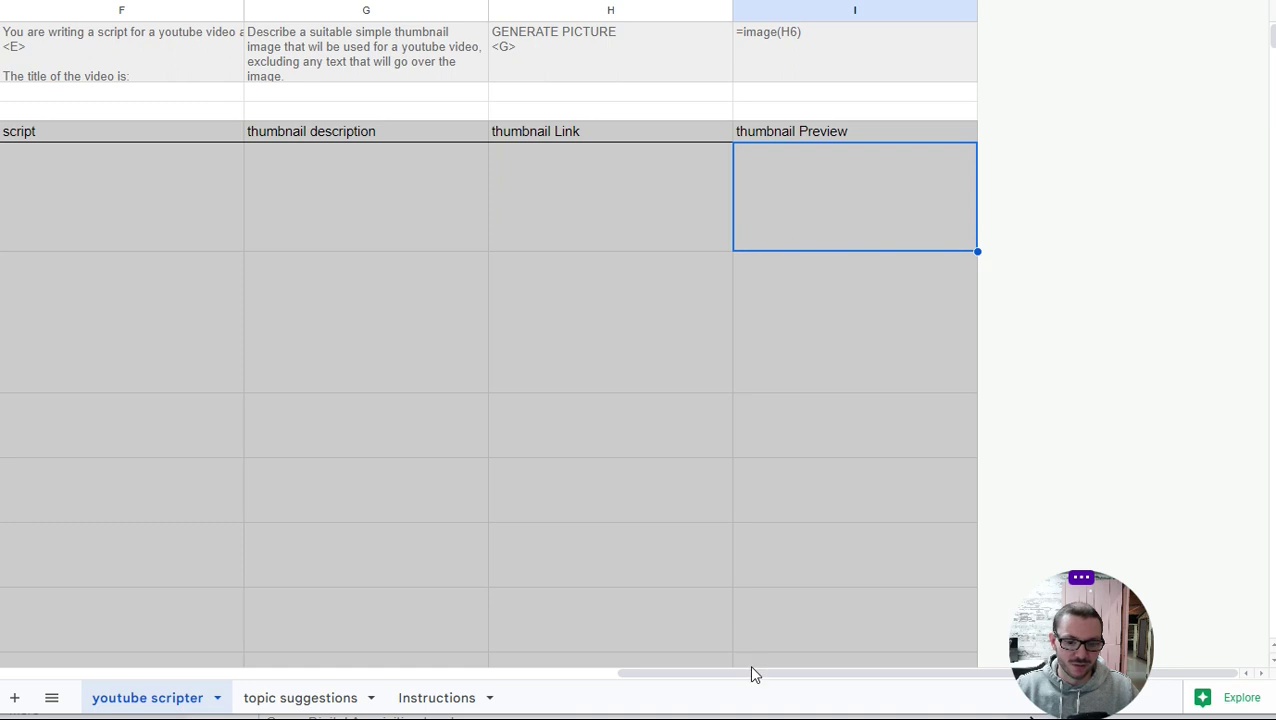
left_click_drag(757, 678, 723, 695)
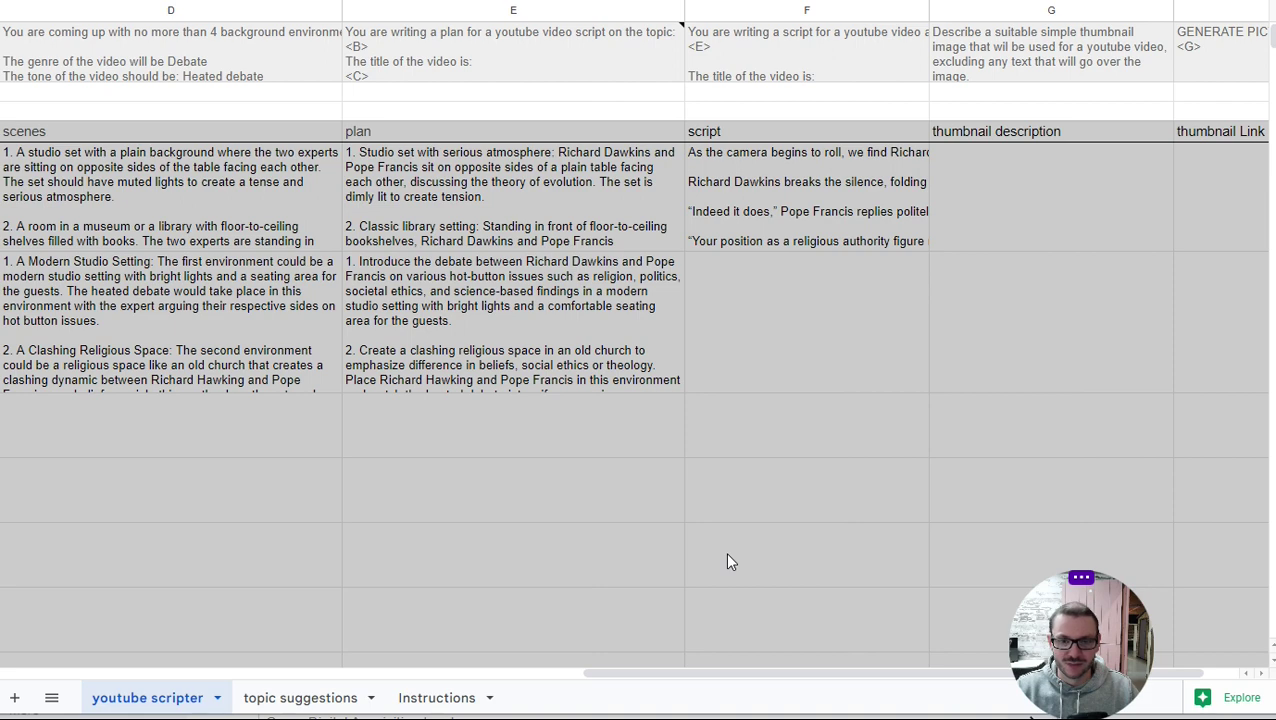
double_click(764, 208)
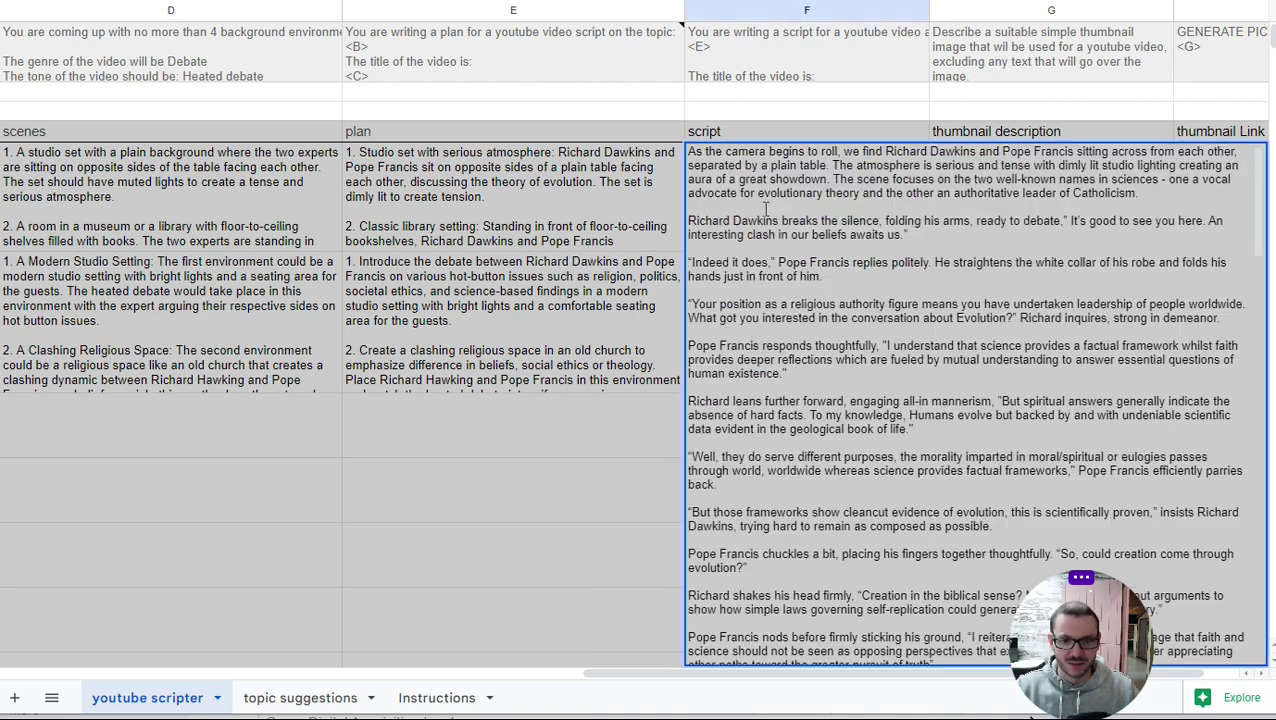
scroll(762, 207, "down", 15)
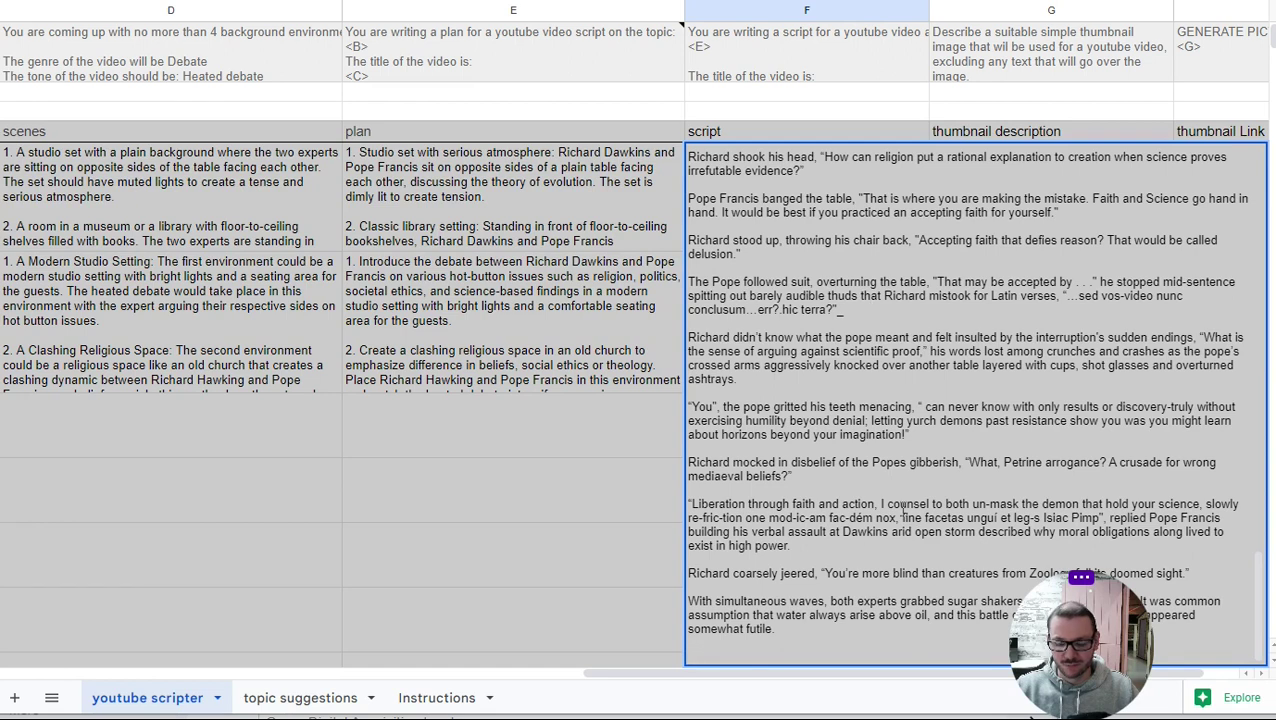
scroll(903, 510, "up", 10)
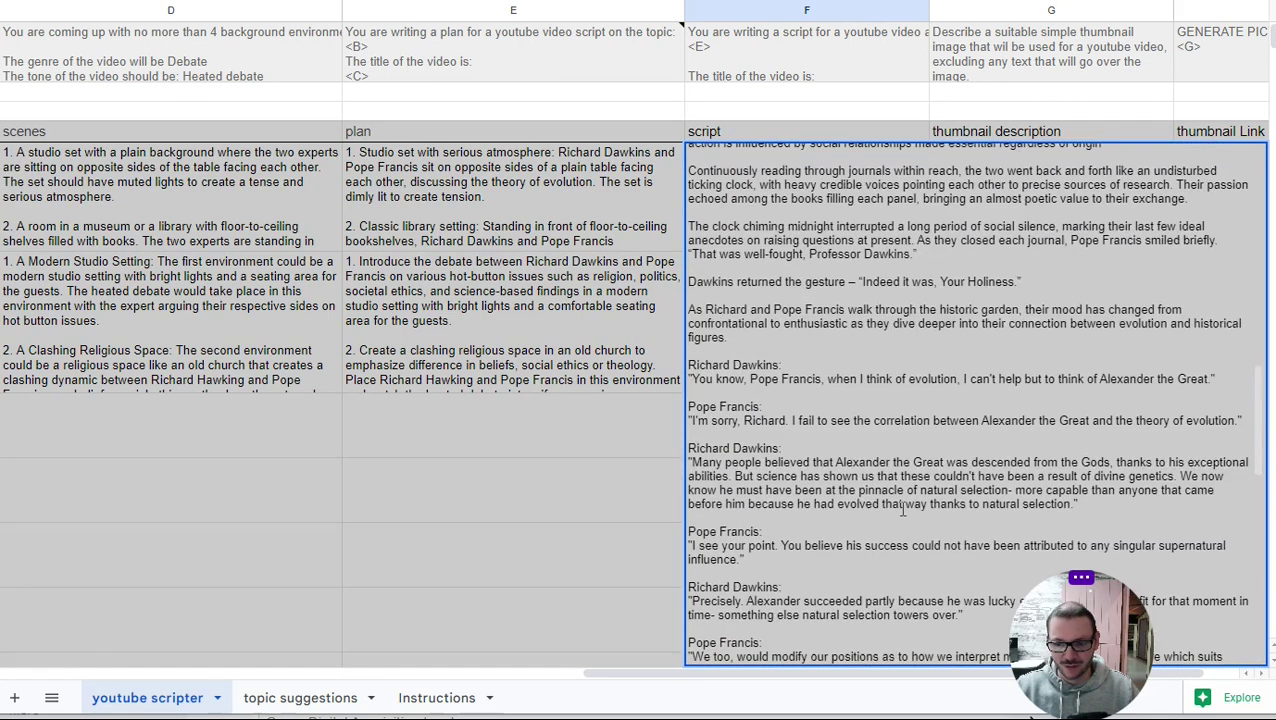
scroll(903, 510, "up", 5)
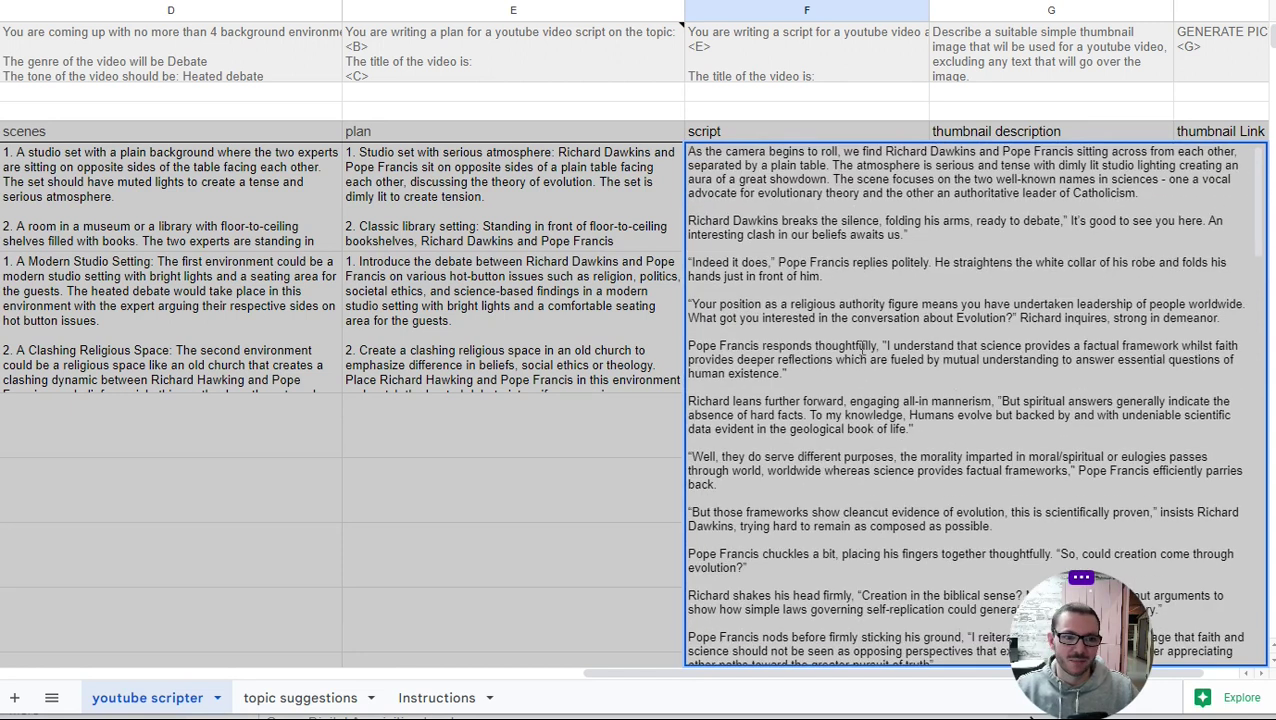
scroll(845, 368, "down", 6)
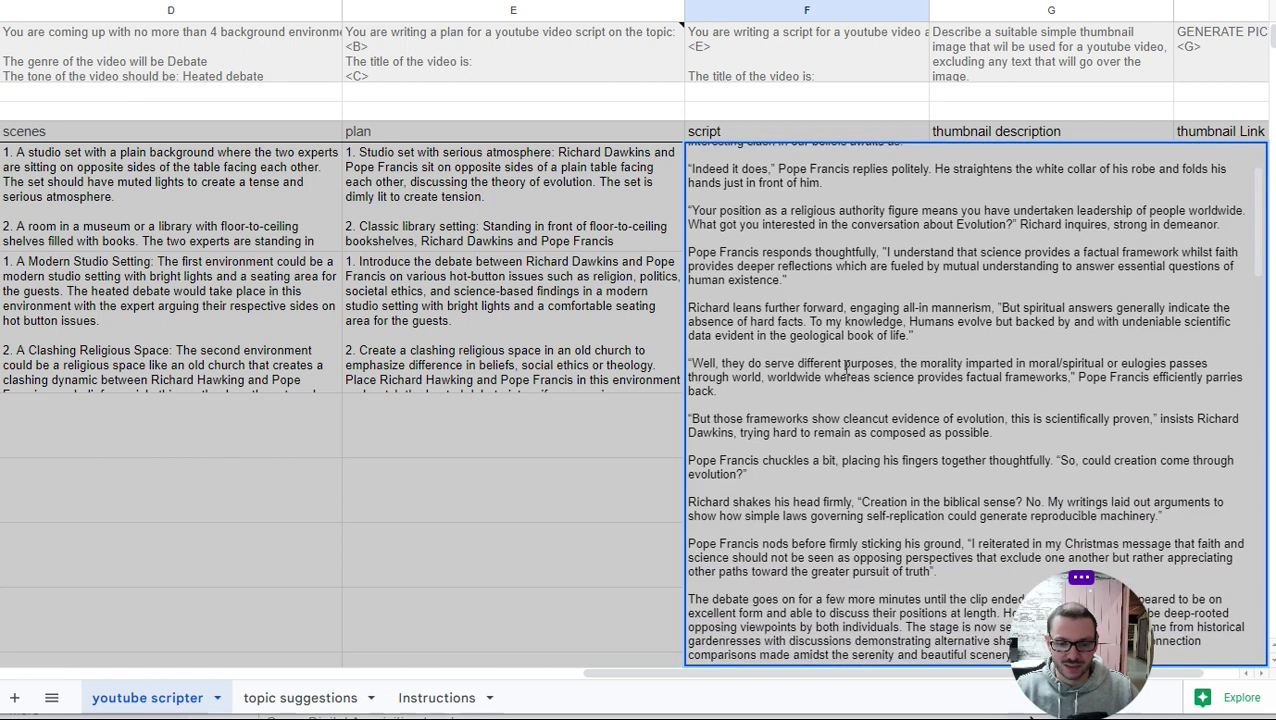
left_click(588, 246)
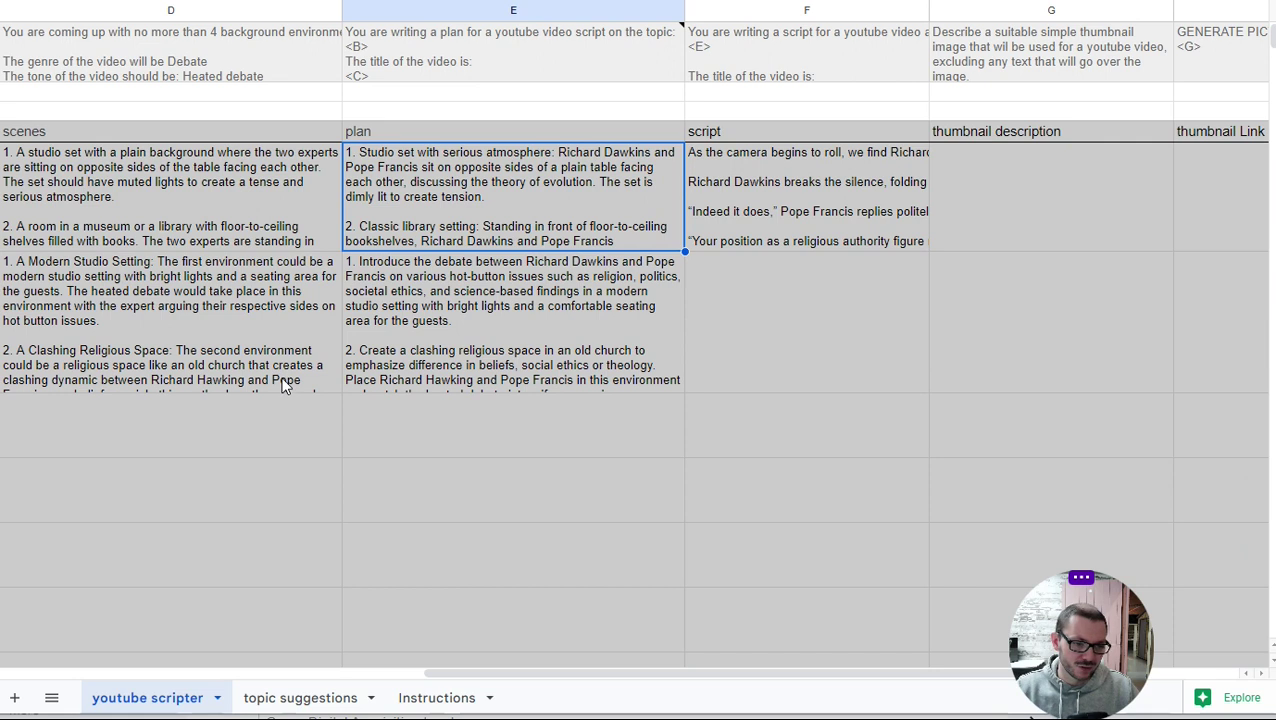
On the topic suggestions tab, select the 20 GPT suggestions in C6:C26 and delete them.
left_click(287, 700)
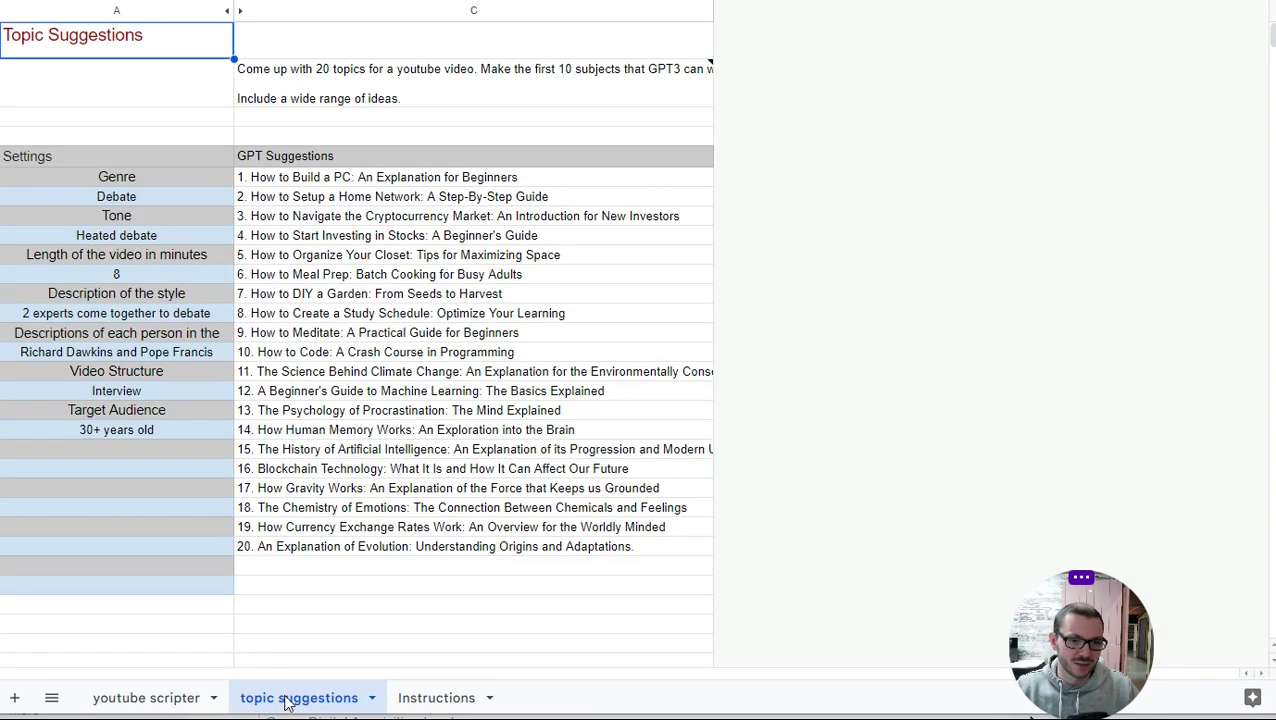
left_click_drag(355, 175, 390, 216)
left_click_drag(397, 279, 467, 572)
key("Delete")
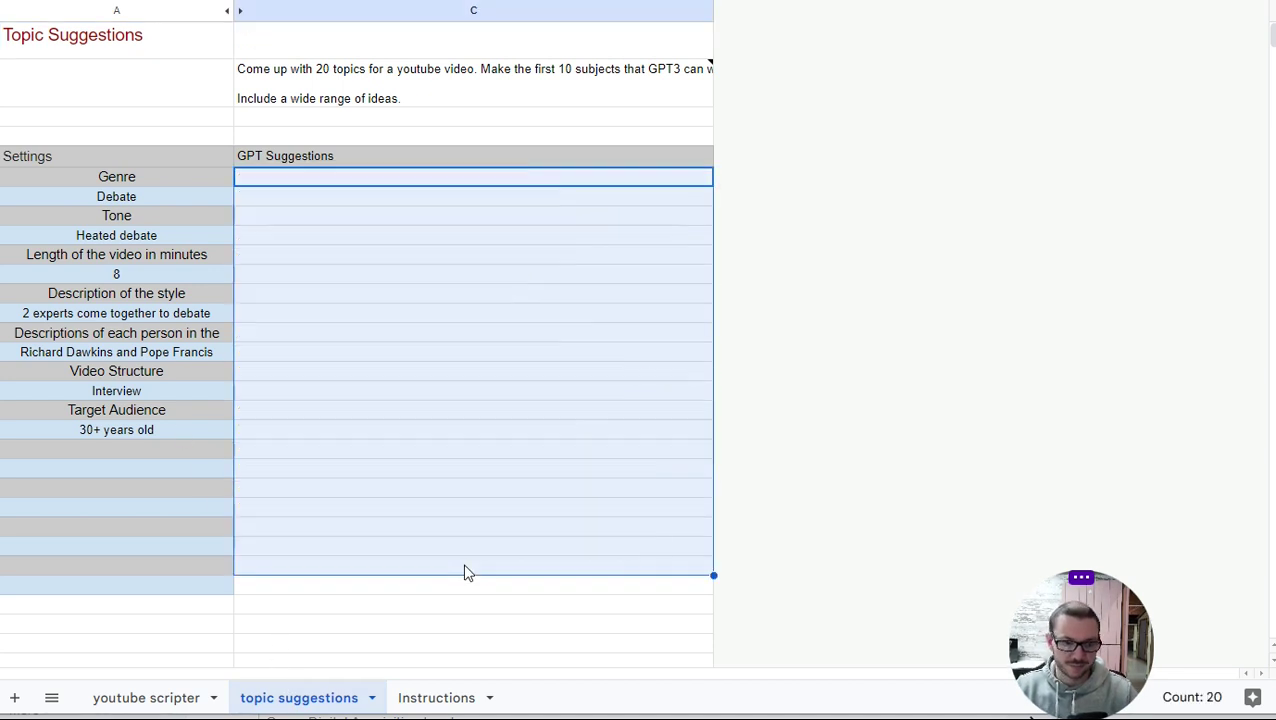
left_click(396, 321)
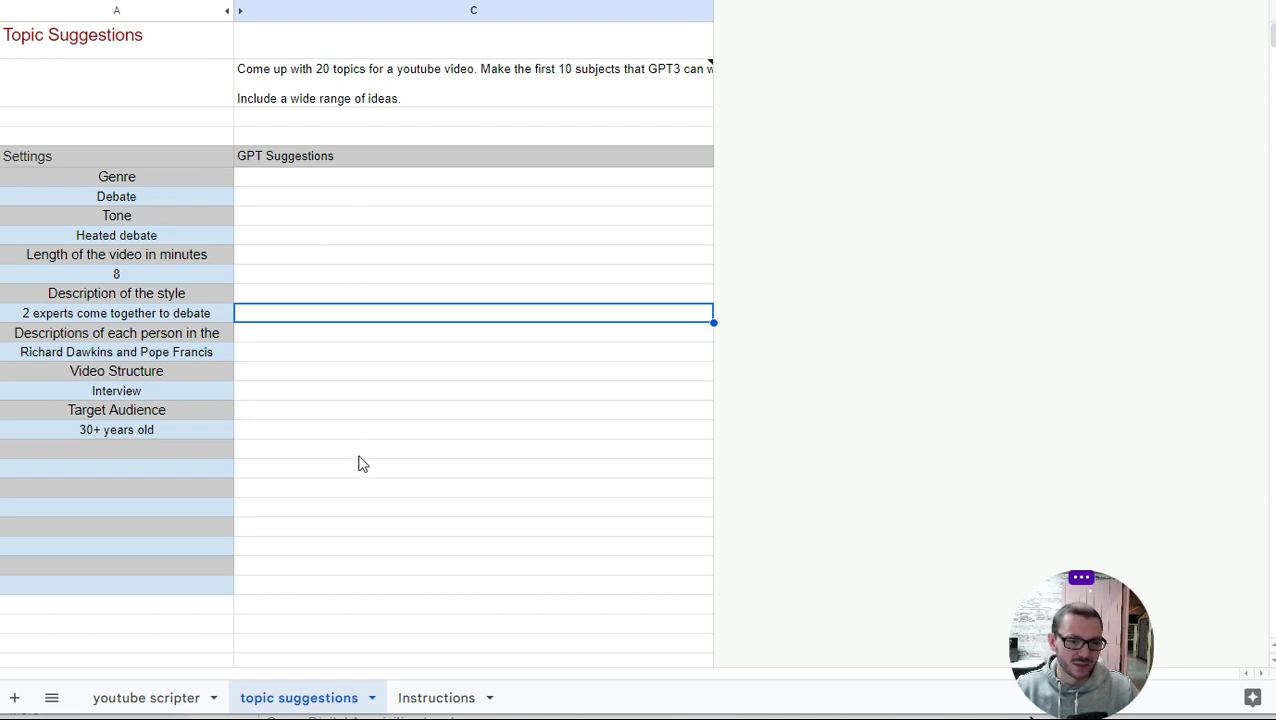
Return to the youtube scripter sheet, scroll left to the topic columns, and show File > Make a copy.
left_click(167, 703)
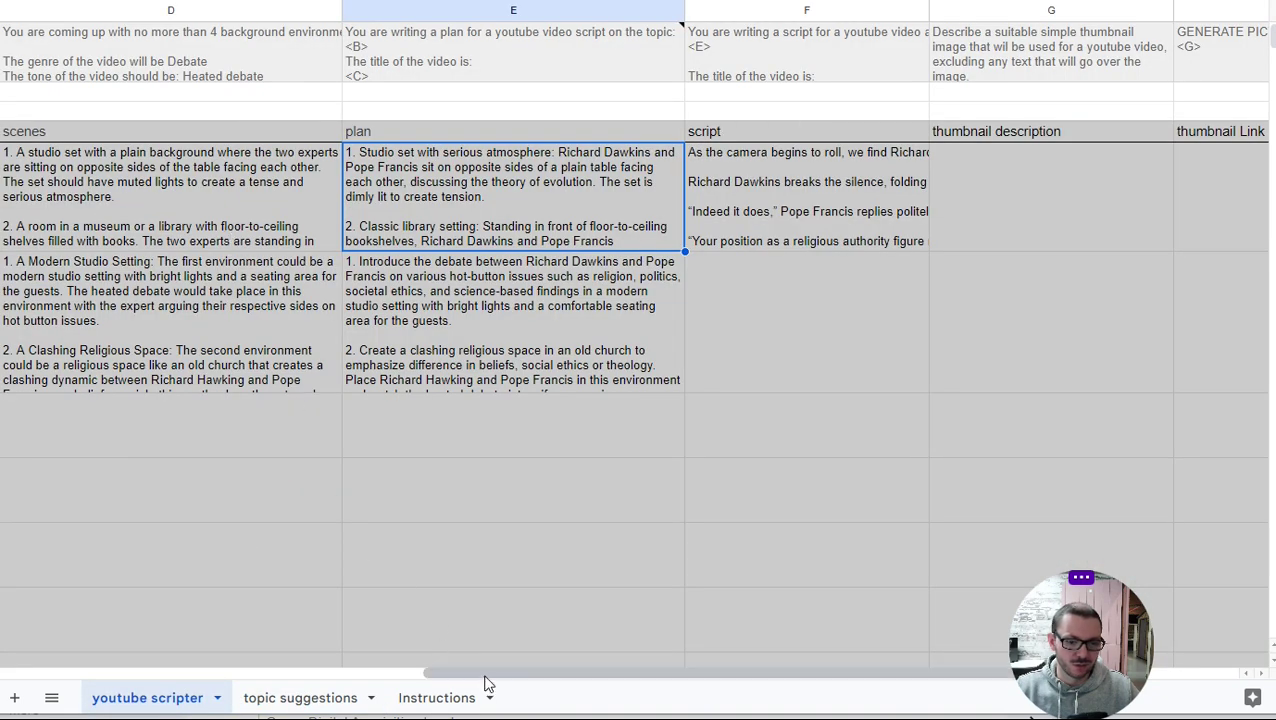
left_click_drag(520, 672, 30, 676)
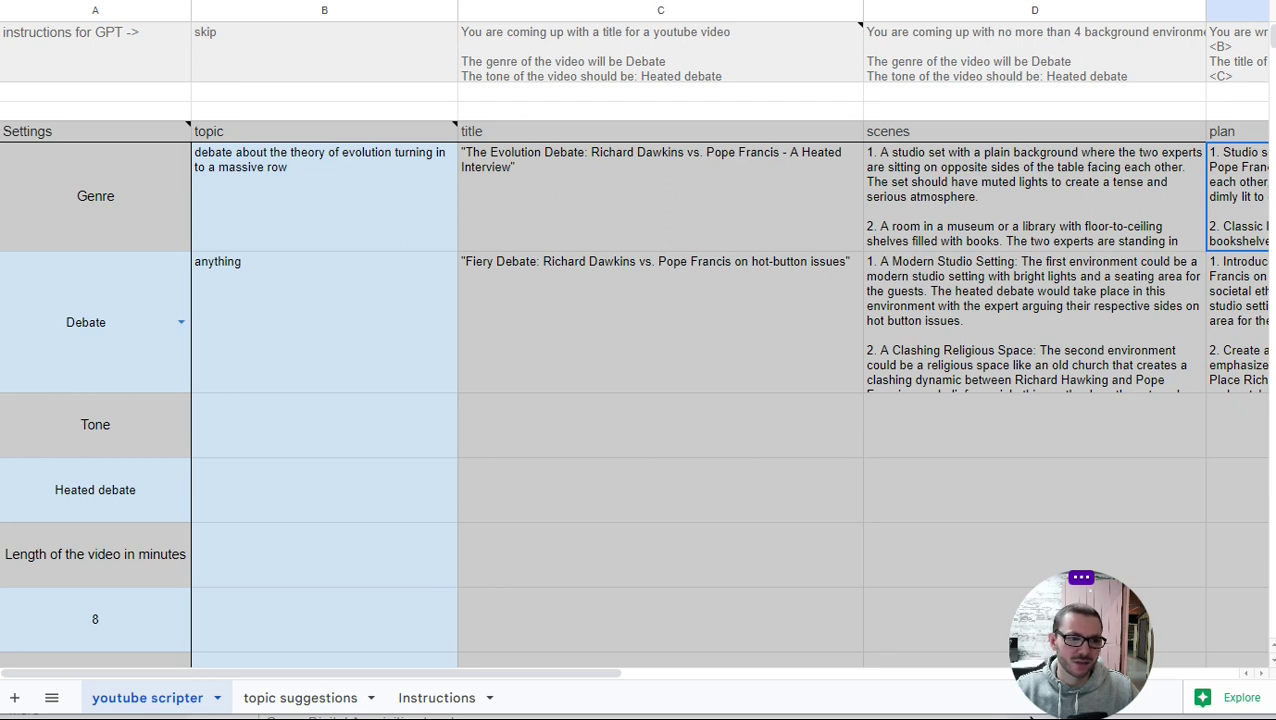
key("alt+f")
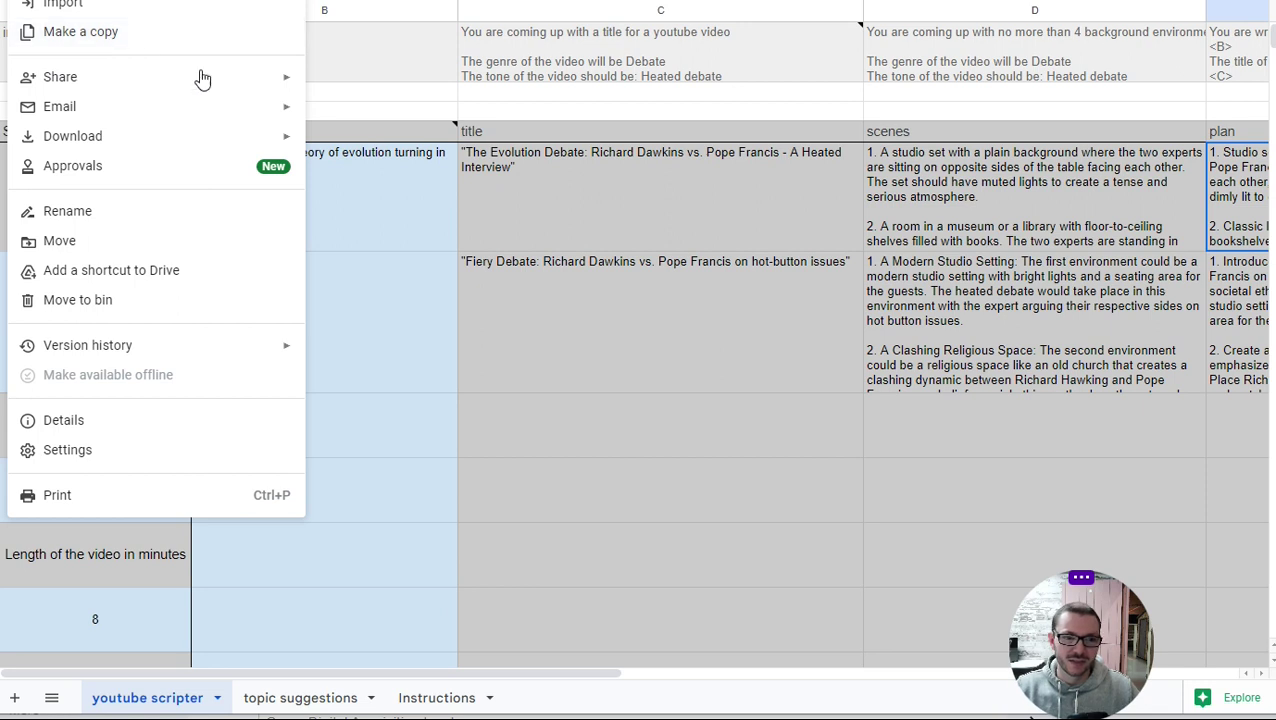
left_click(534, 309)
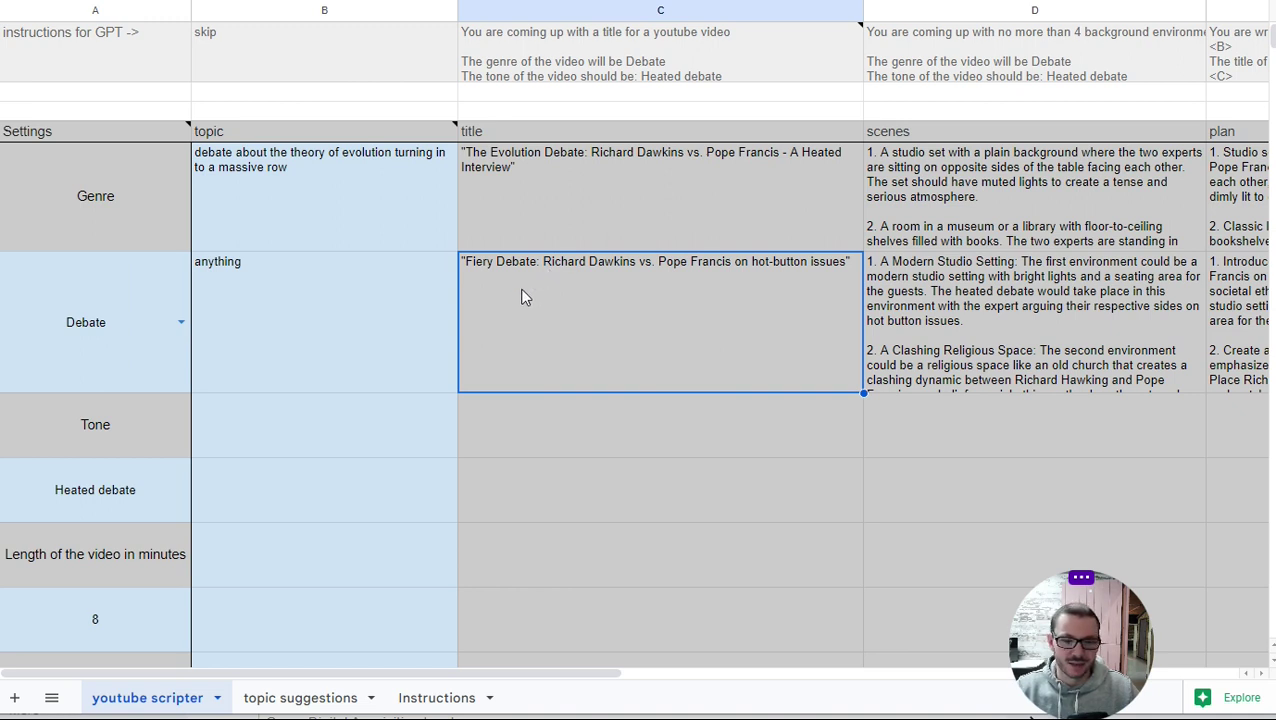
left_click(428, 697)
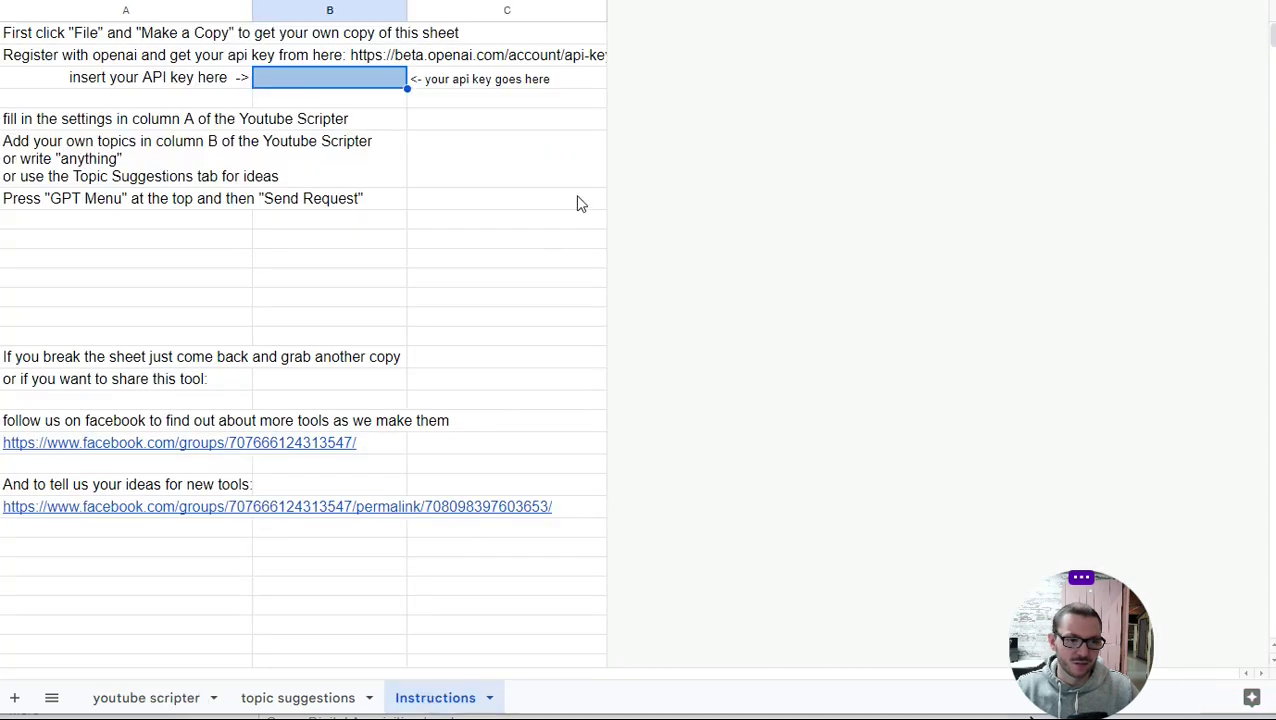
Walk through the Instructions steps: registering with OpenAI, the empty API key cell, and filling in settings.
left_click(53, 60)
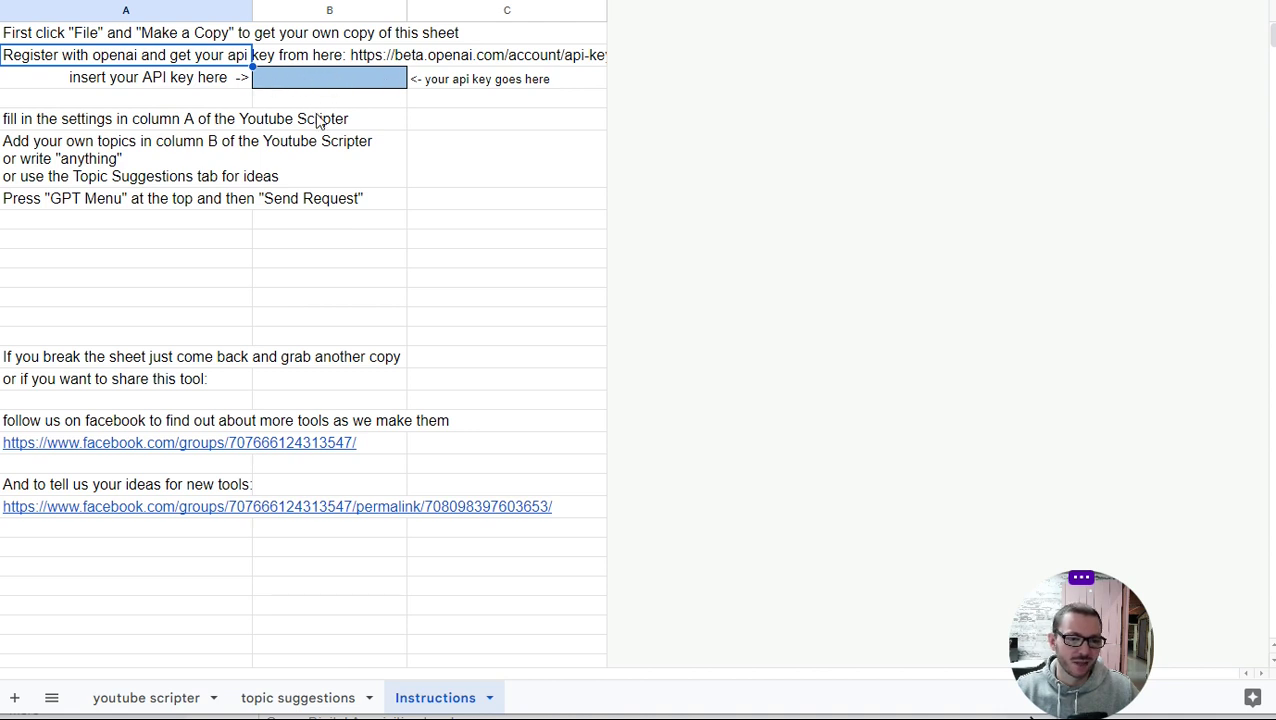
left_click(293, 85)
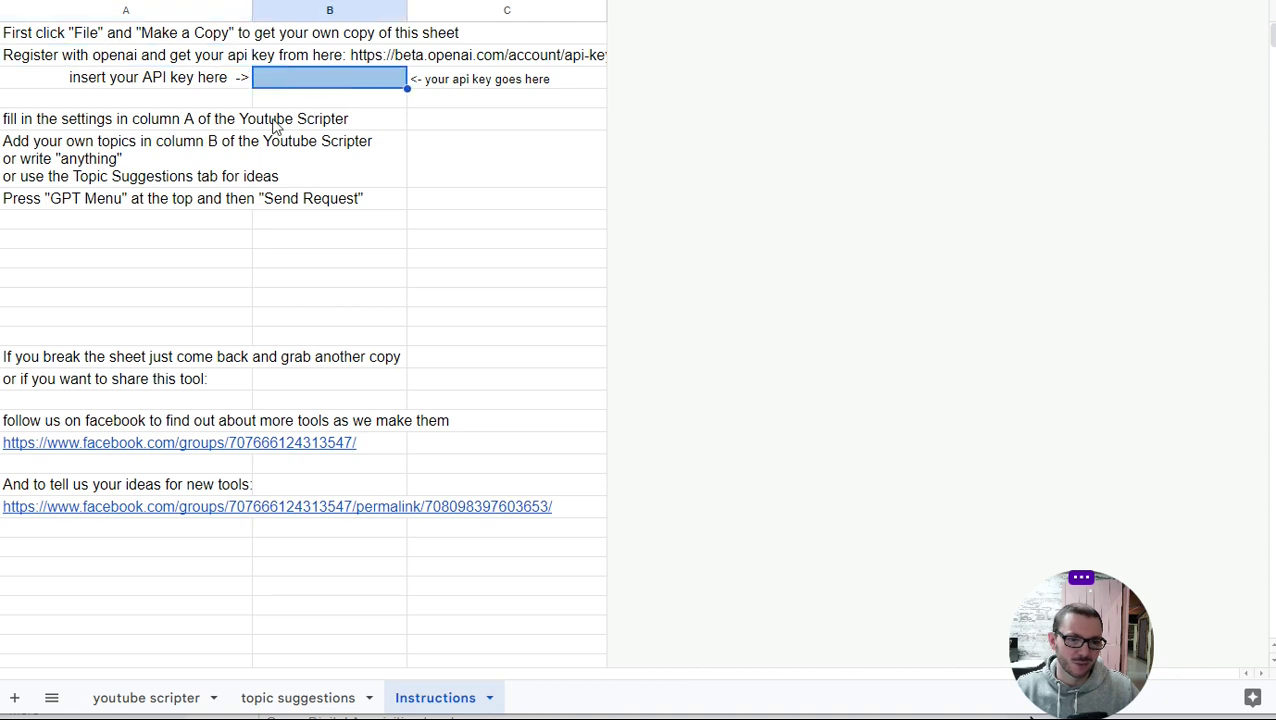
left_click(283, 120)
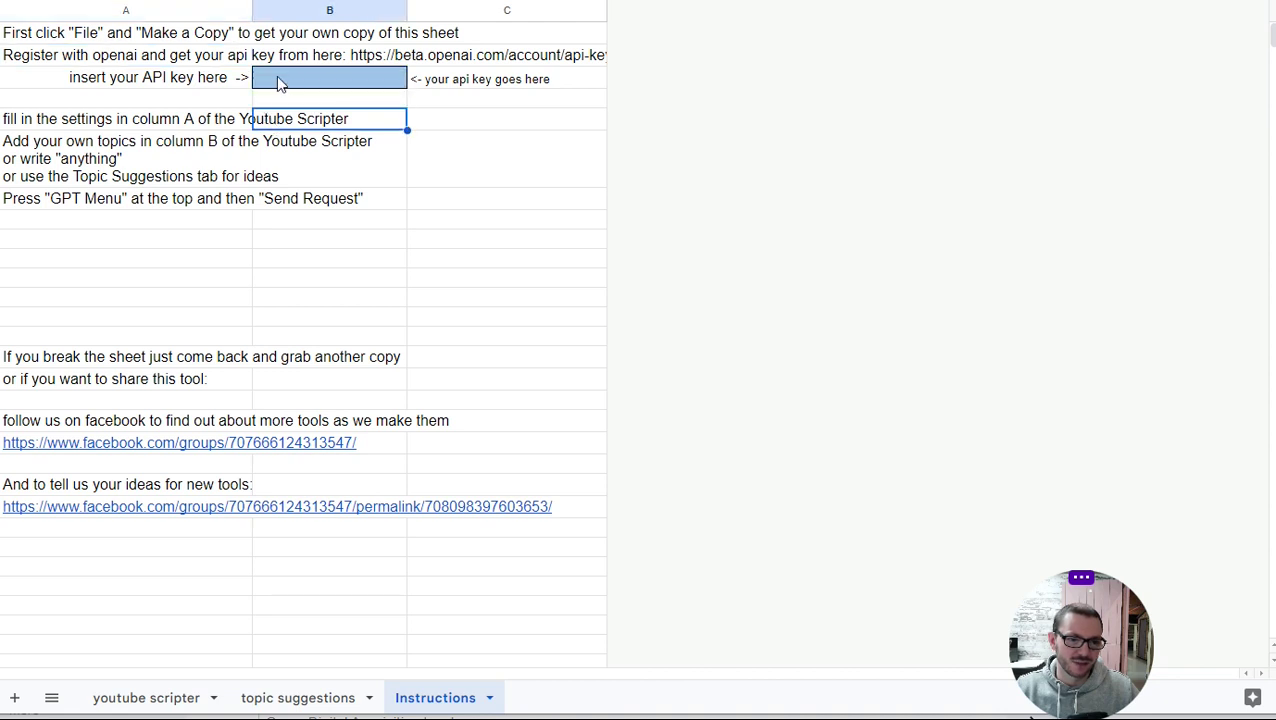
left_click(200, 240)
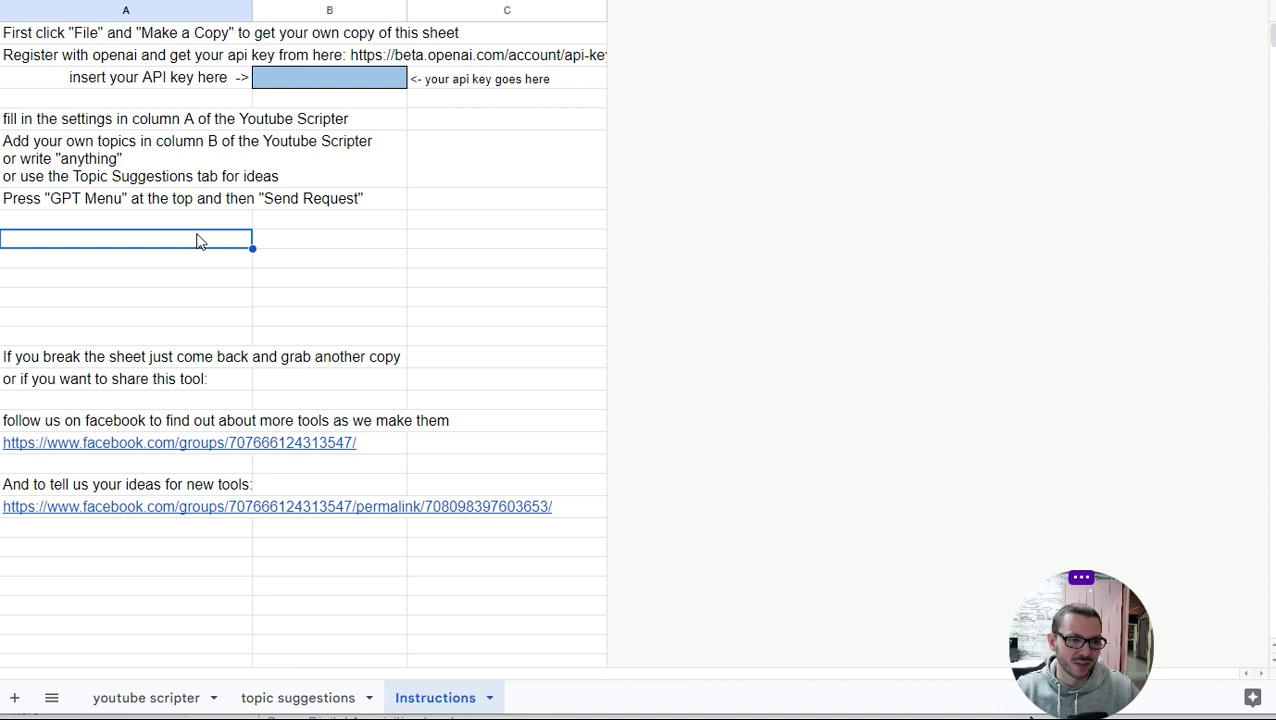
Inspect both topics' thumbnail descriptions and preview images in columns F–I, then scroll back left.
left_click(157, 703)
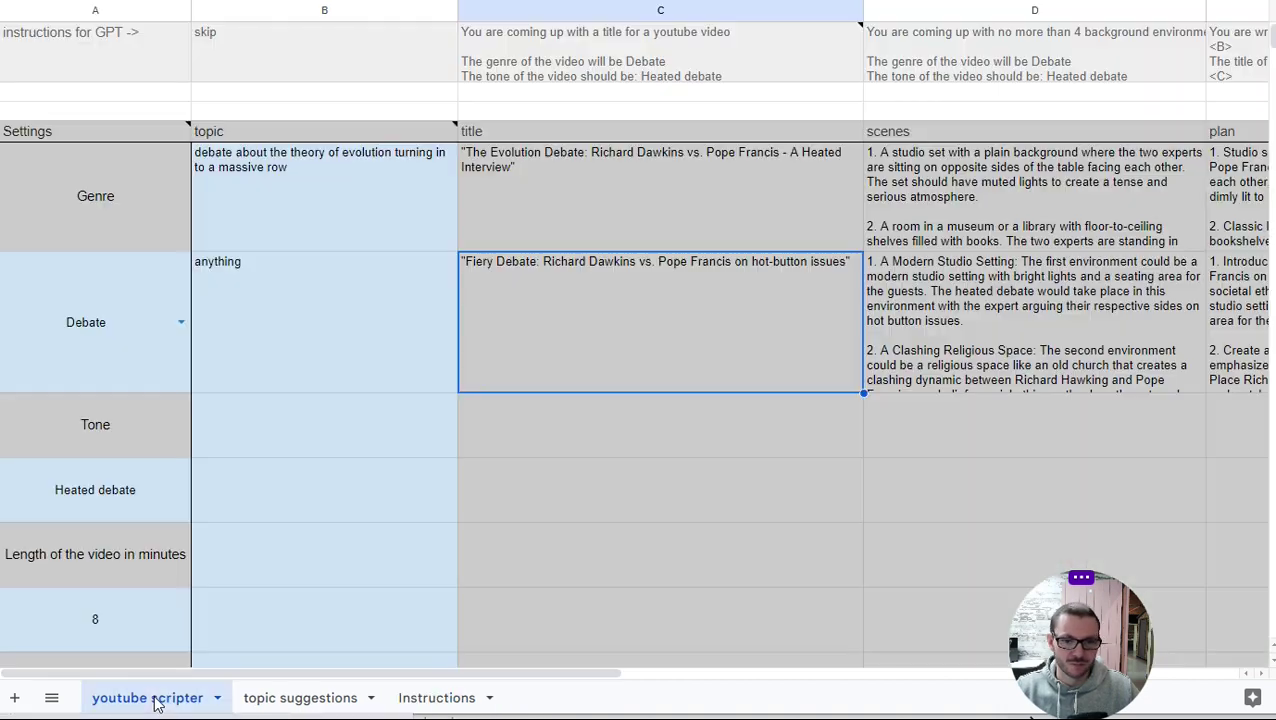
left_click_drag(500, 672, 1150, 700)
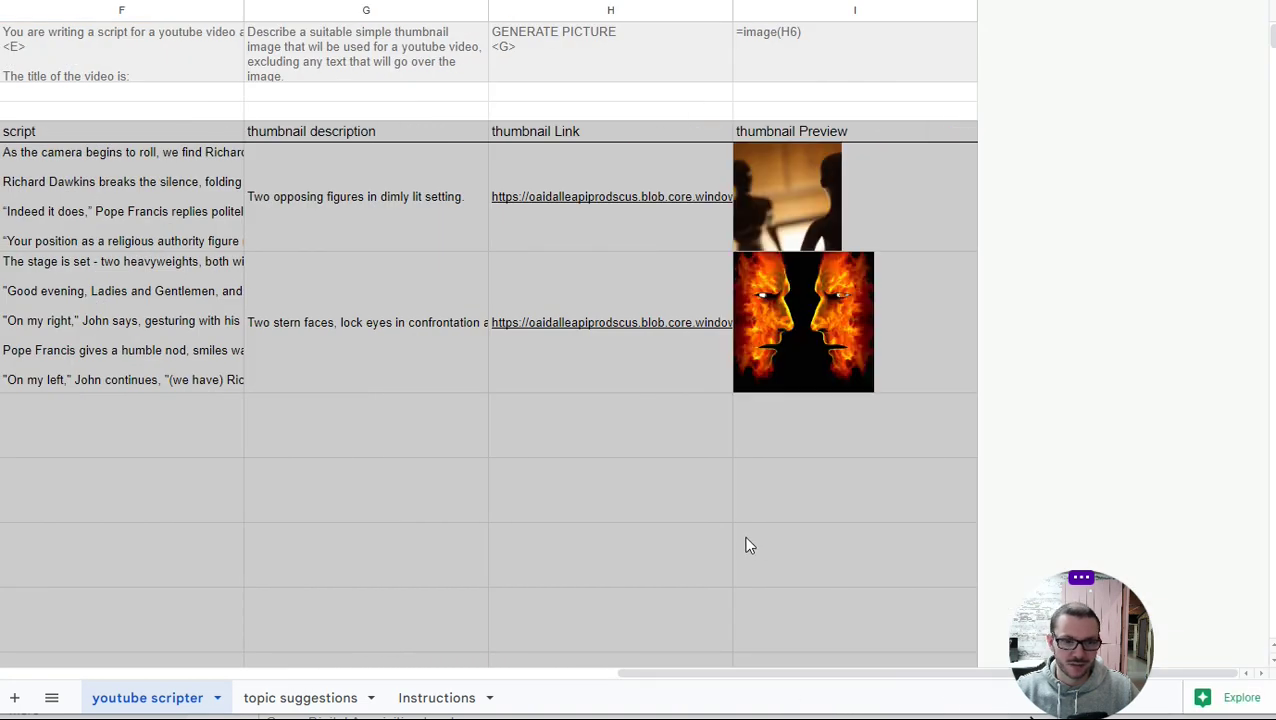
left_click(372, 210)
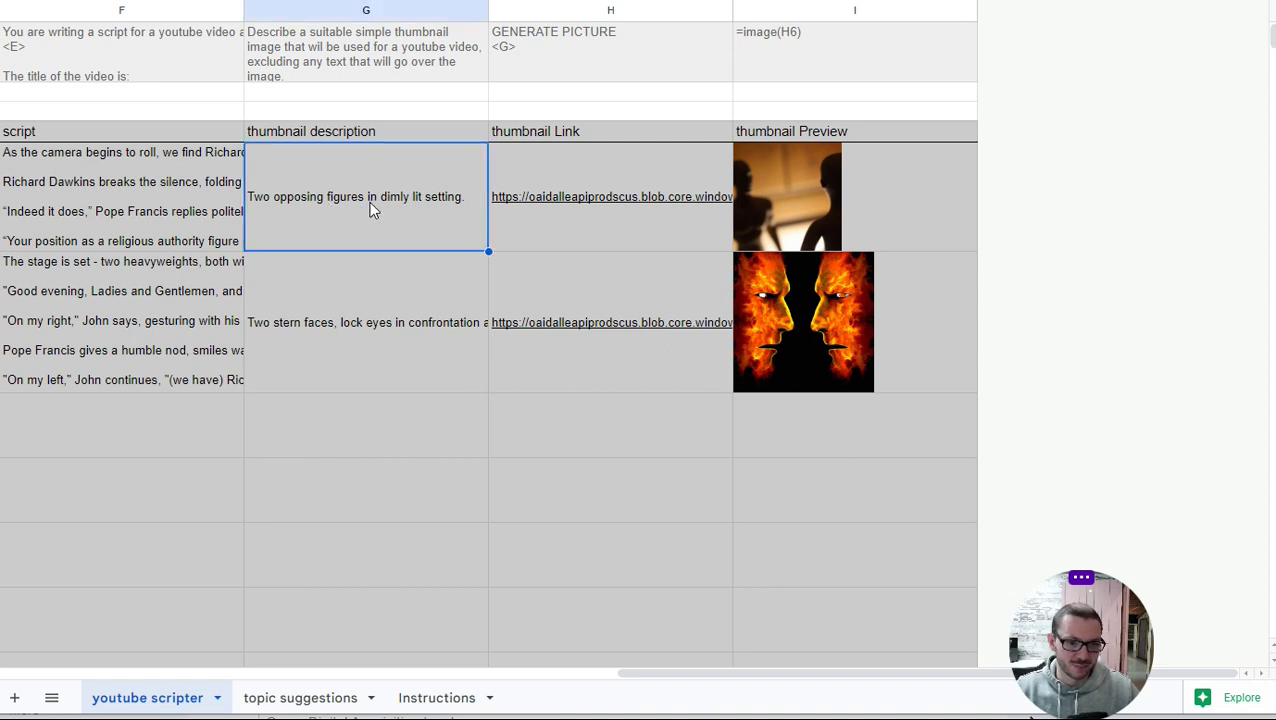
left_click(756, 209)
left_click(375, 360)
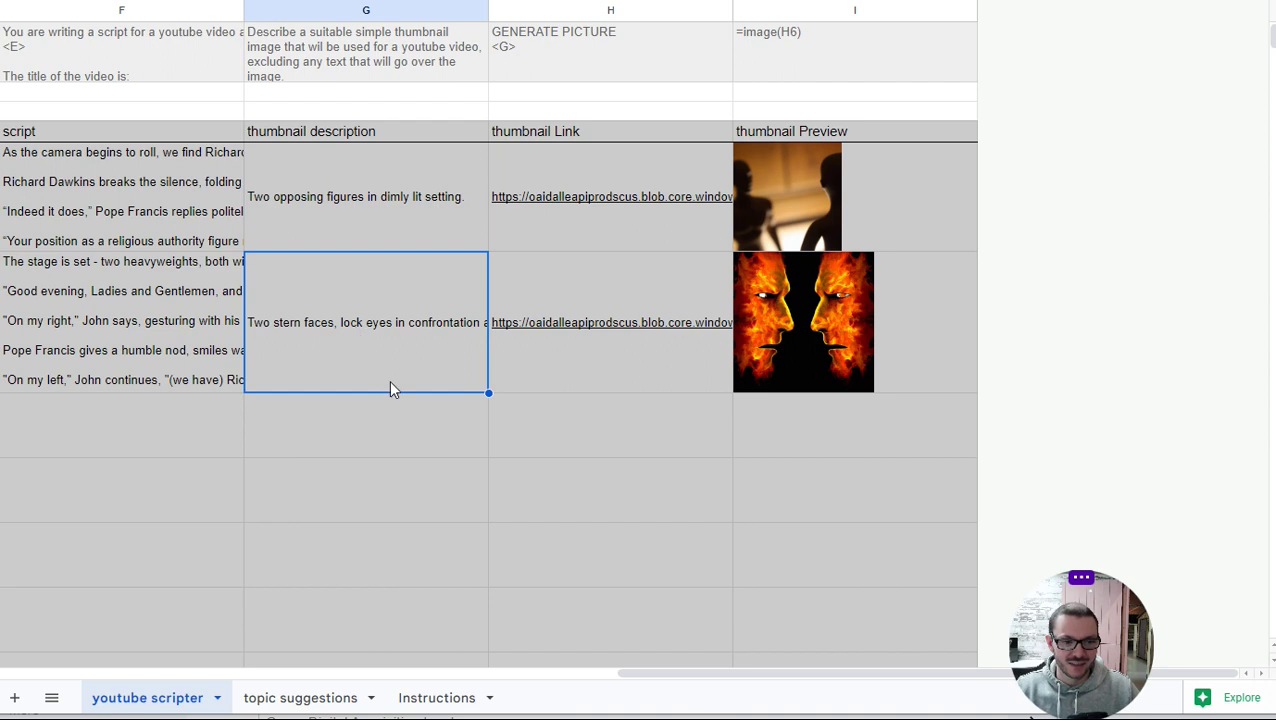
left_click(790, 353)
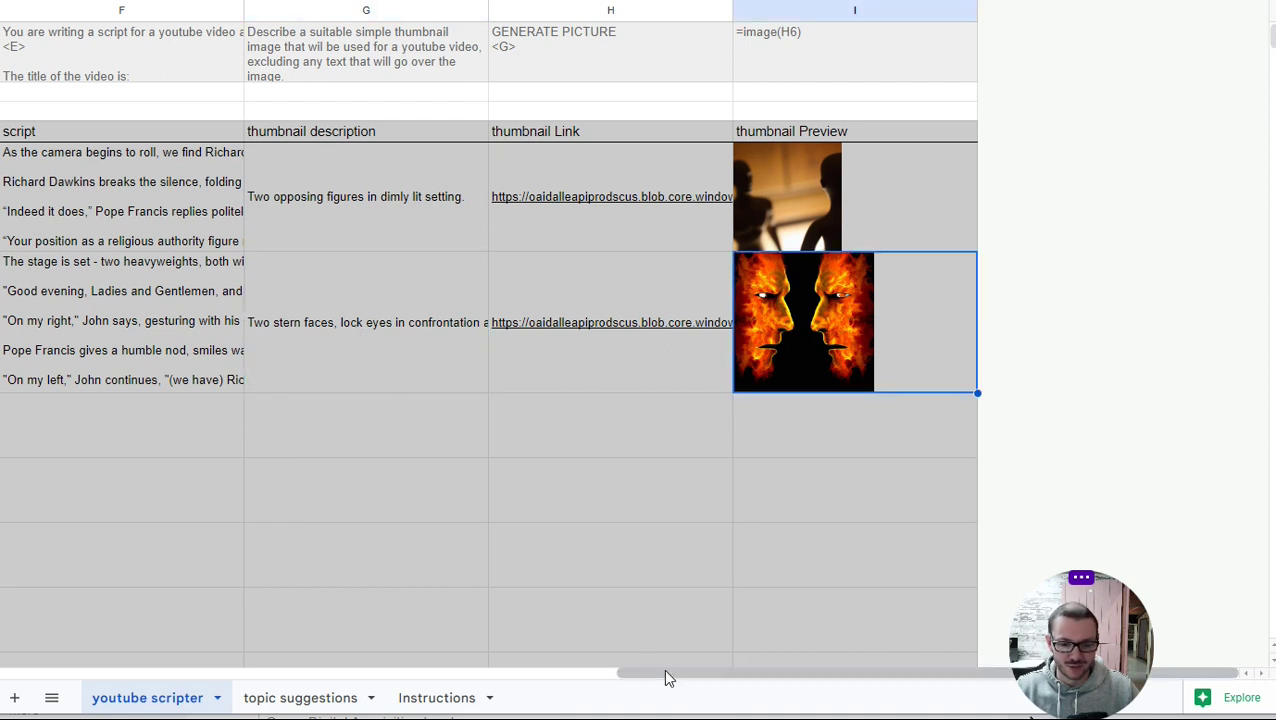
left_click_drag(663, 670, 68, 632)
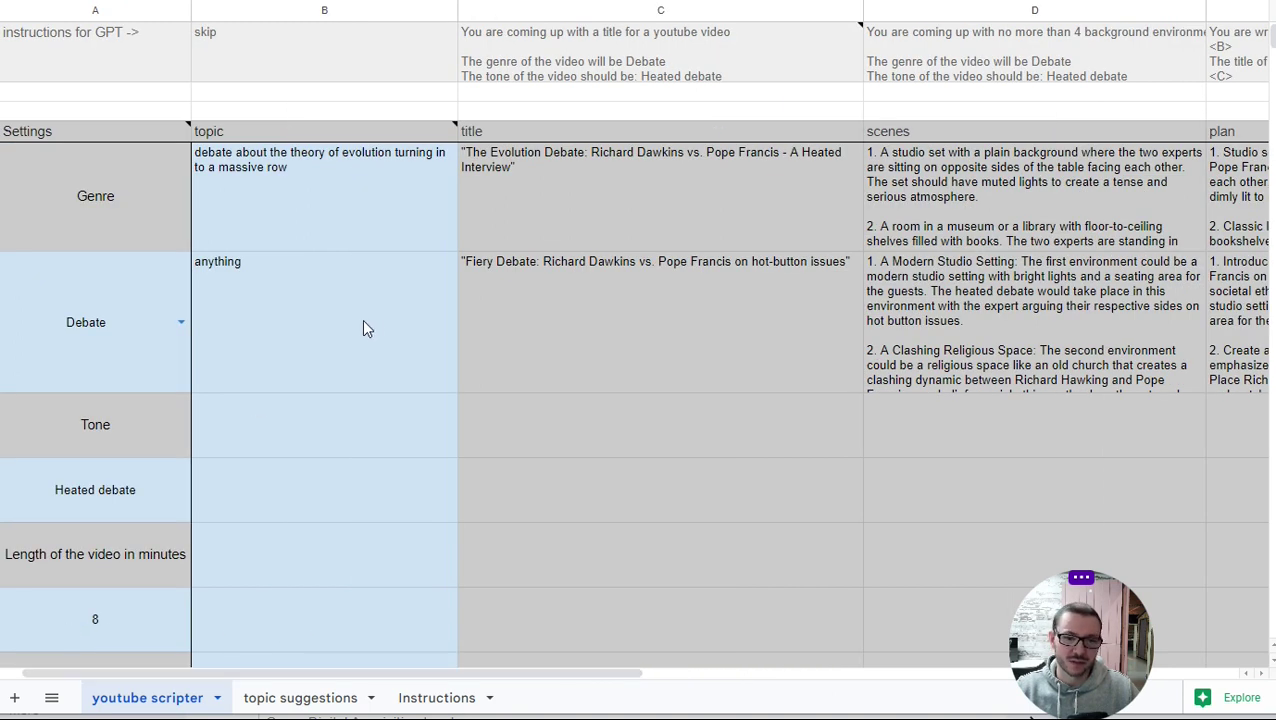